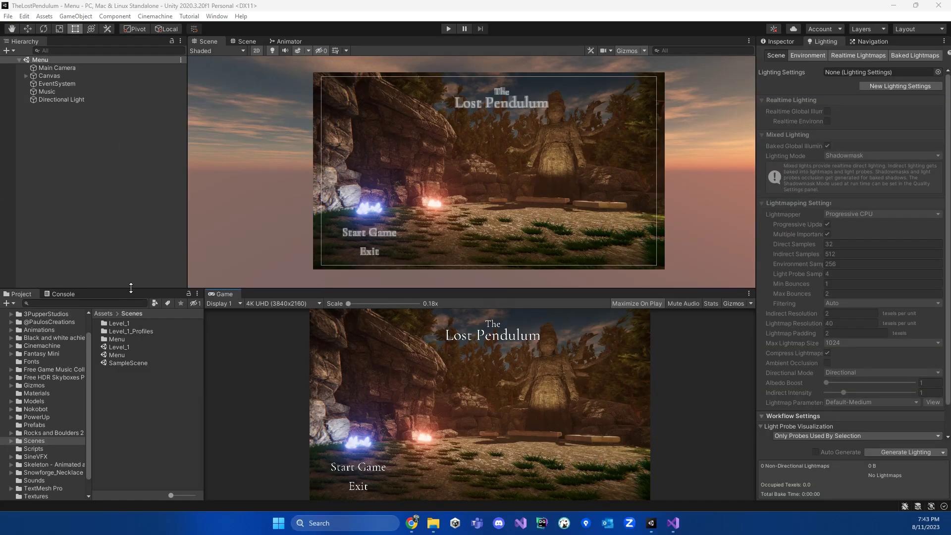
Open the project's Build Settings
click(109, 160)
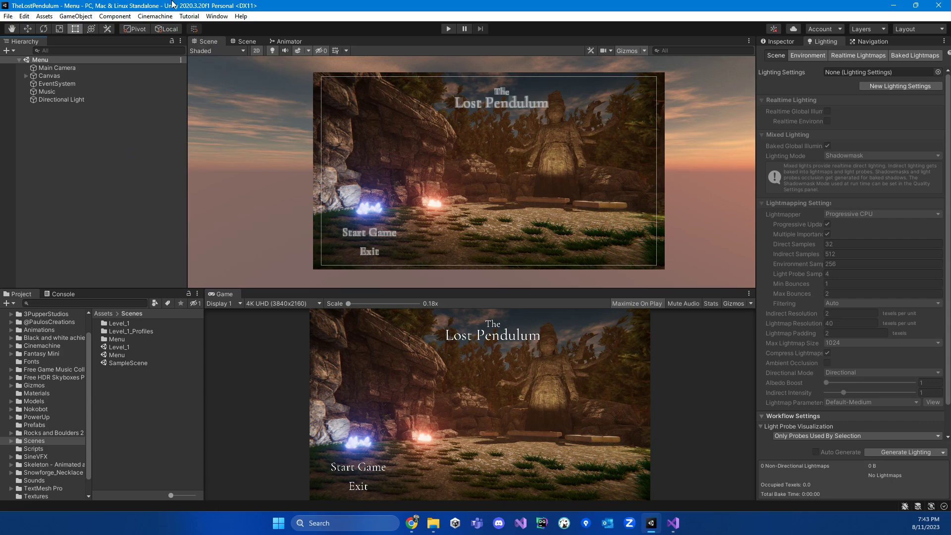
click(8, 17)
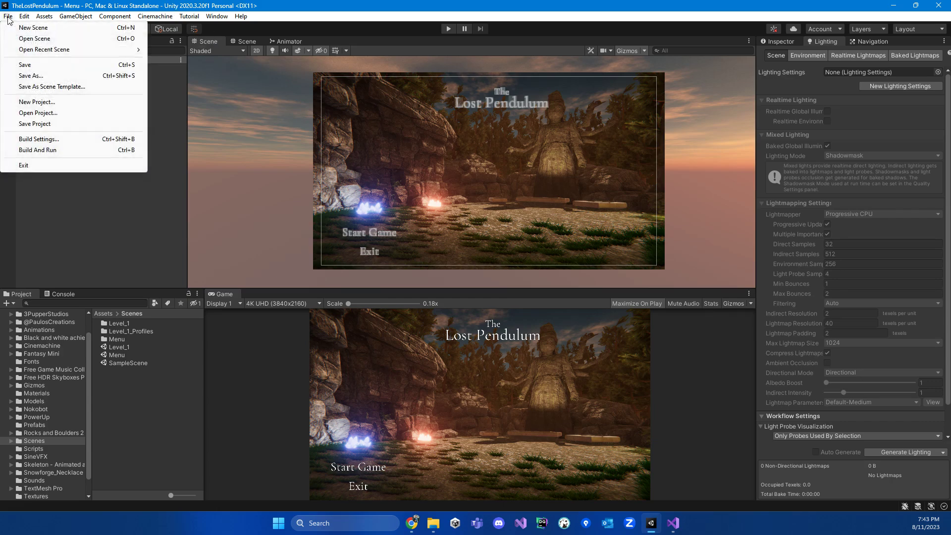
click(42, 140)
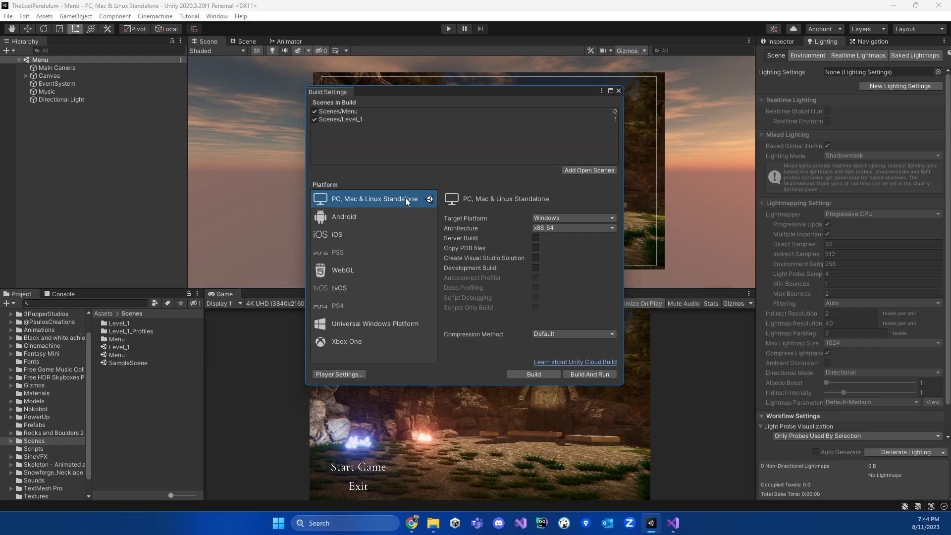
Check the available target platform and architecture options for the PC, Mac & Linux Standalone build
click(554, 214)
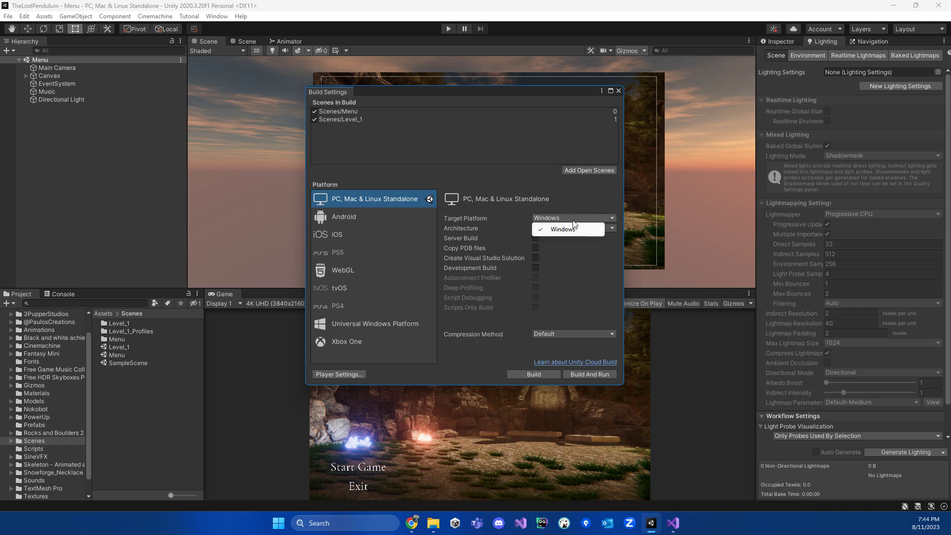
click(488, 219)
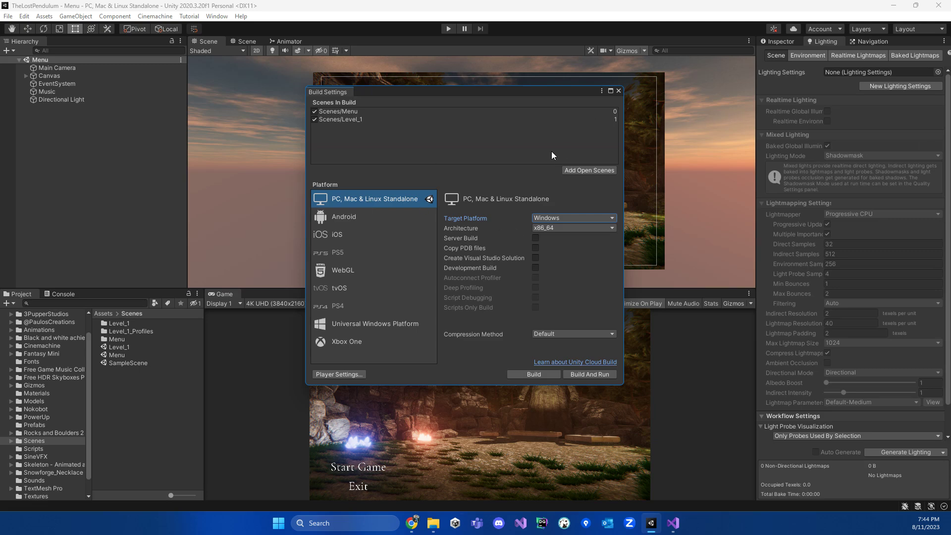
click(544, 218)
click(477, 218)
click(558, 227)
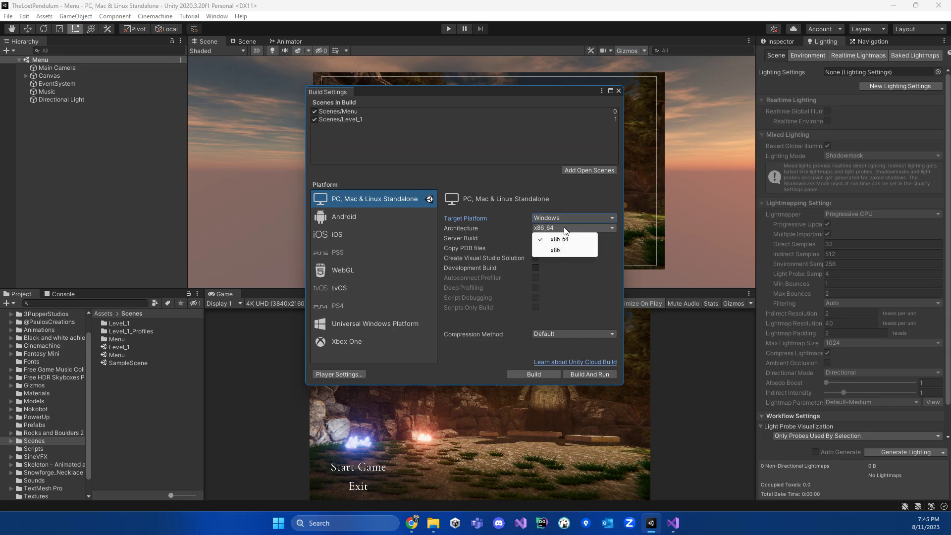
click(482, 228)
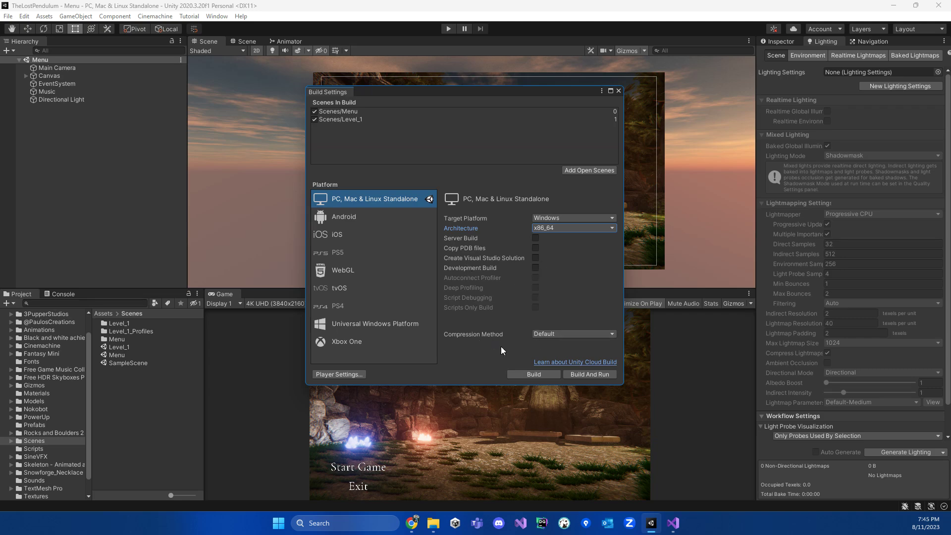
Open the Player settings and set the product name to The Lost Pendulum and the version to 1.0.0
click(348, 374)
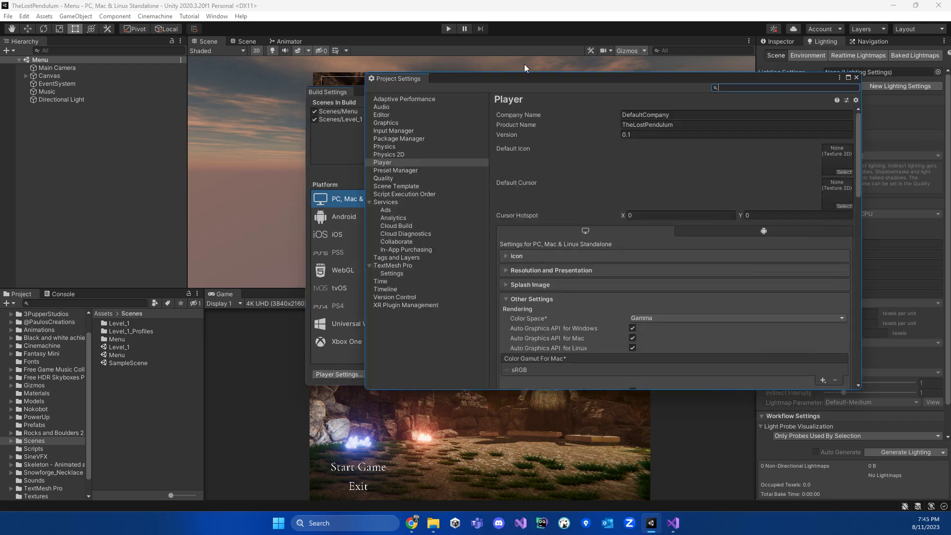
drag(556, 78, 486, 58)
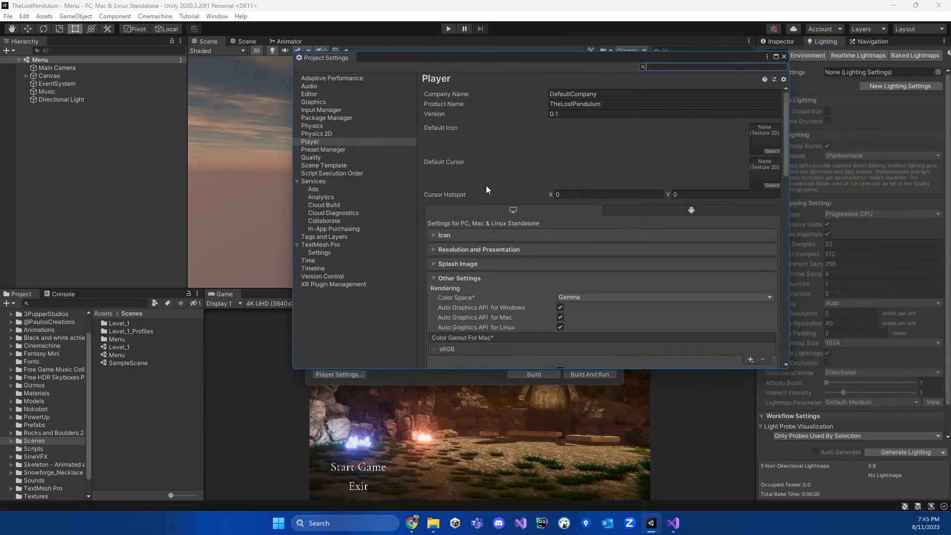
click(599, 94)
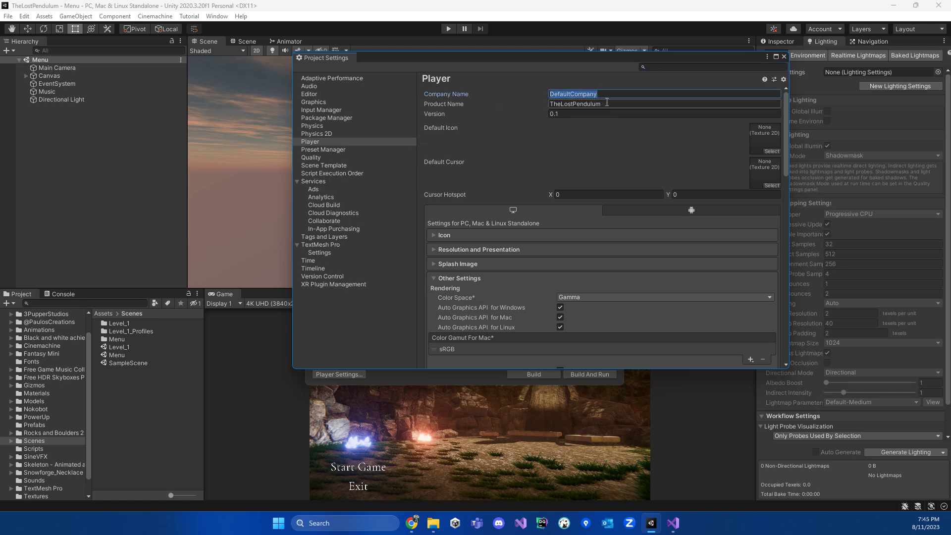
click(580, 105)
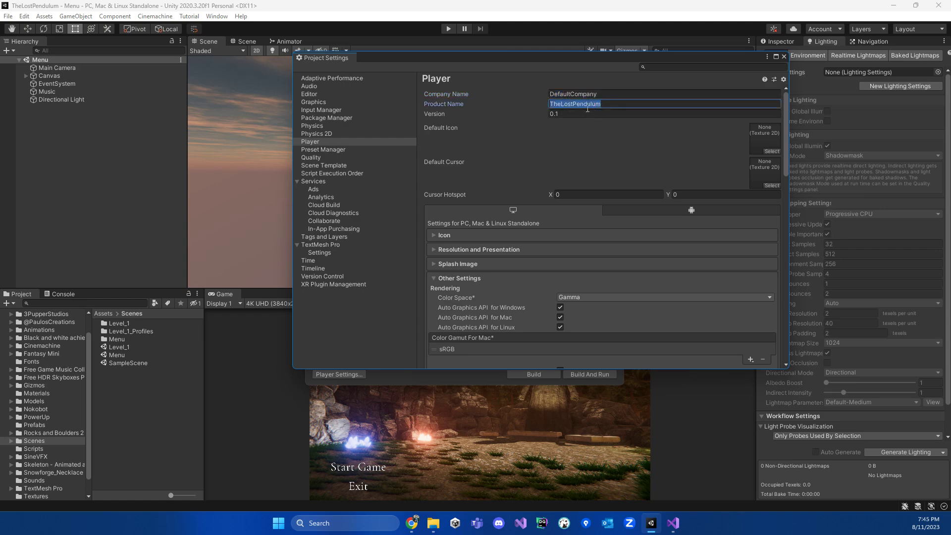
click(560, 105)
click(576, 114)
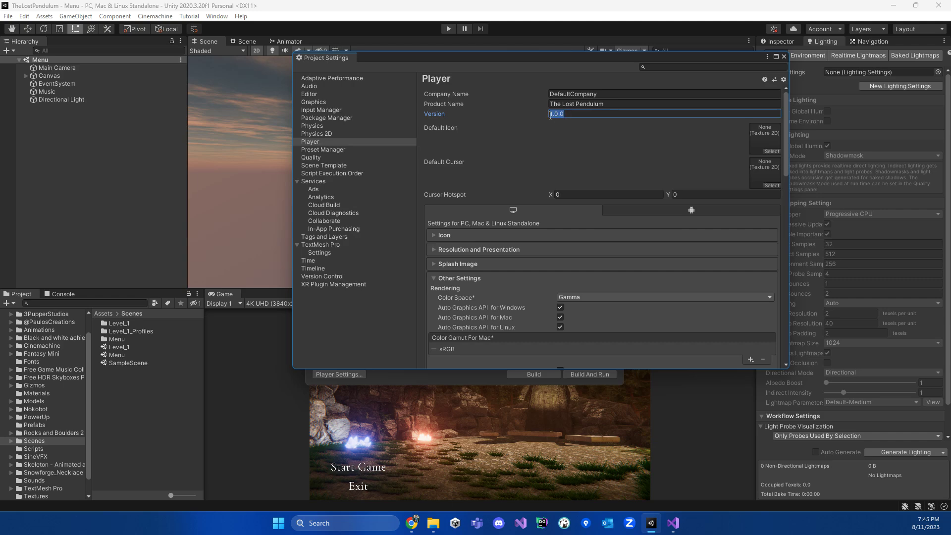
Switch to Paint and add the text 1.0.0 in the upper part of the blank canvas
click(276, 530)
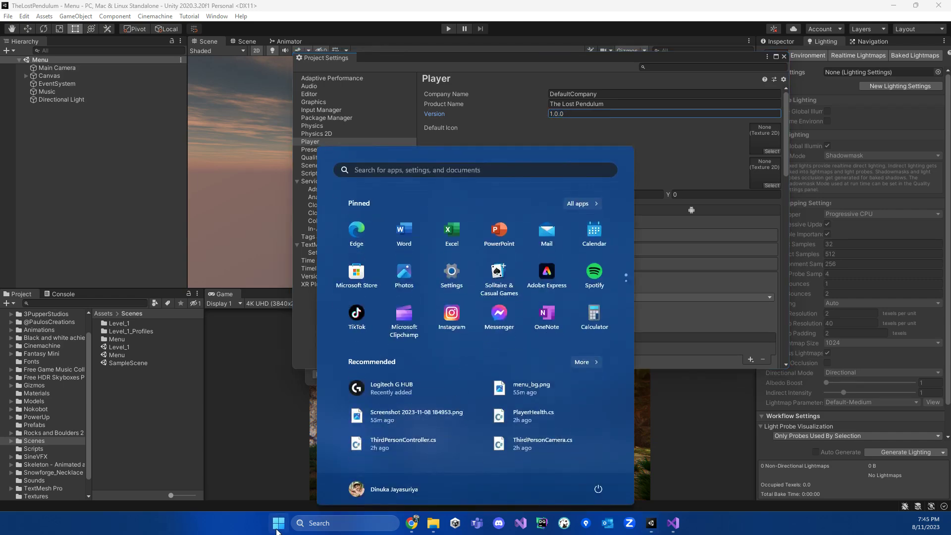
text(paint)
click(276, 299)
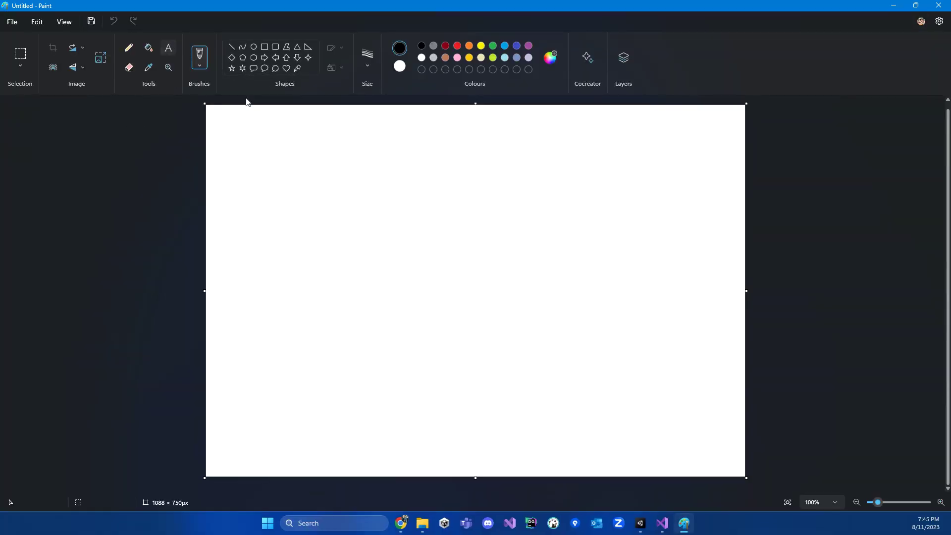
click(168, 47)
click(321, 157)
text(1.0.0)
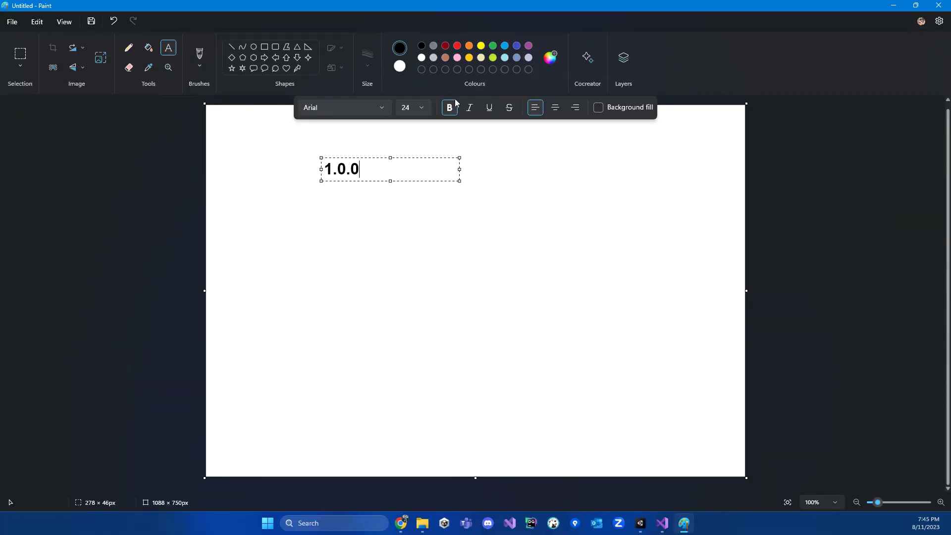
Enlarge the 1.0.0 text to font size 48 and place it at the top centre of the canvas
key(ctrl+a)
click(422, 107)
scroll(424, 268, down, 2)
click(418, 273)
drag(460, 197, 492, 198)
key(ctrl+a)
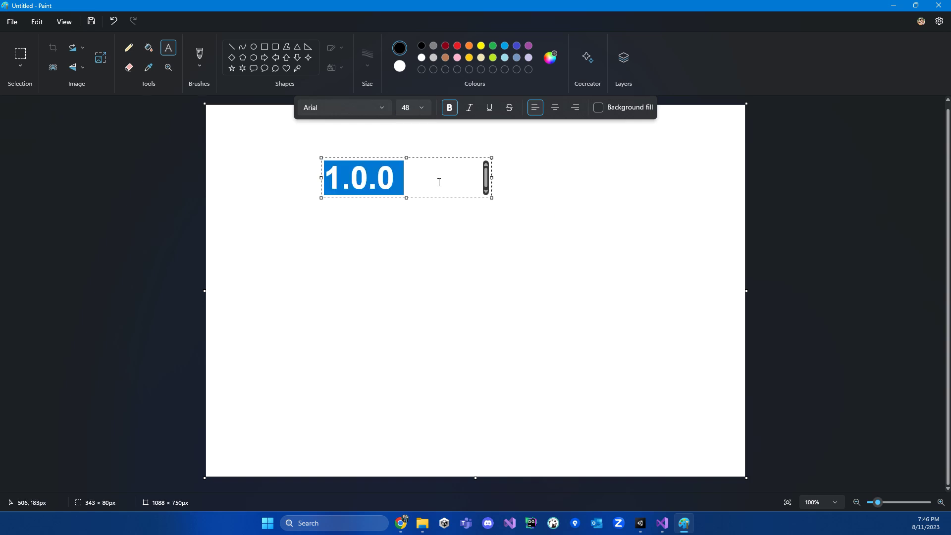
drag(448, 157, 562, 146)
click(479, 246)
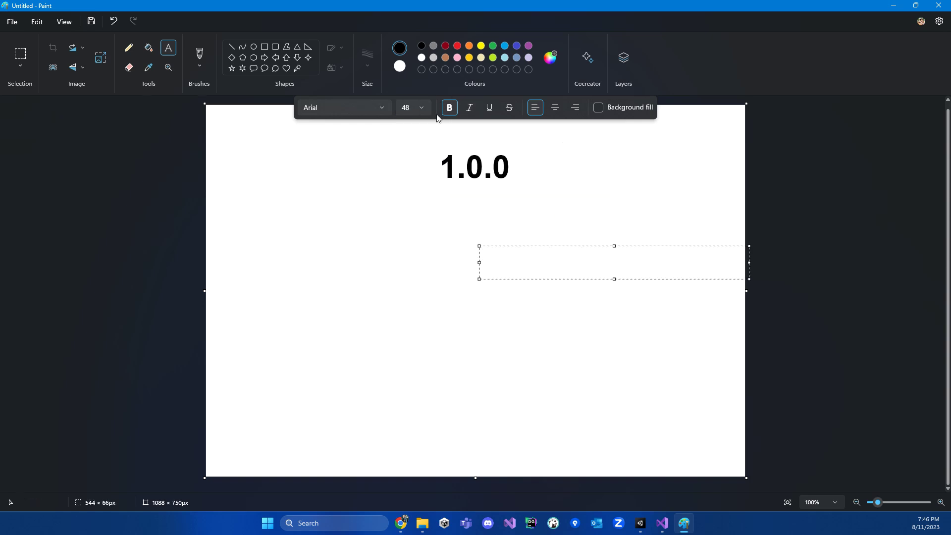
click(426, 132)
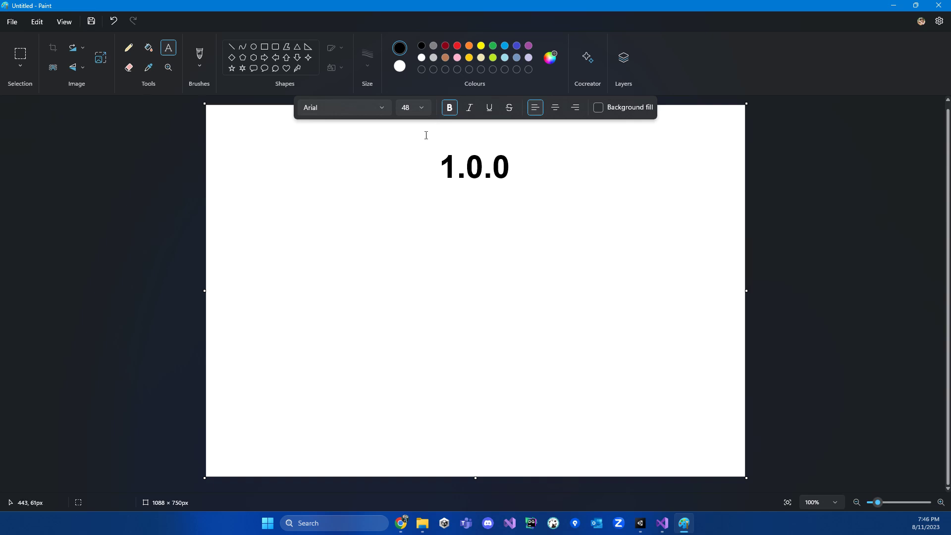
Add the label Major below and to the left of the 1.0.0 text
click(333, 236)
text(Major)
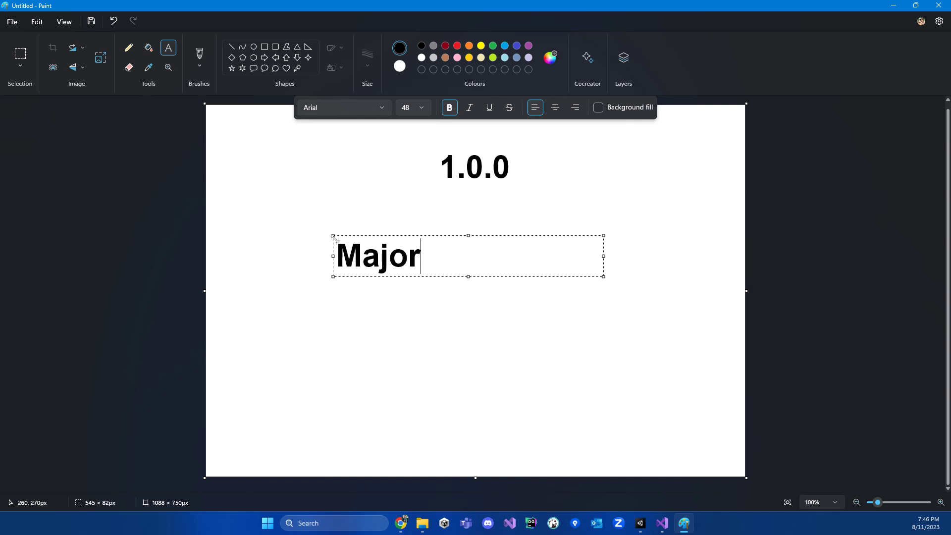
drag(526, 233, 433, 227)
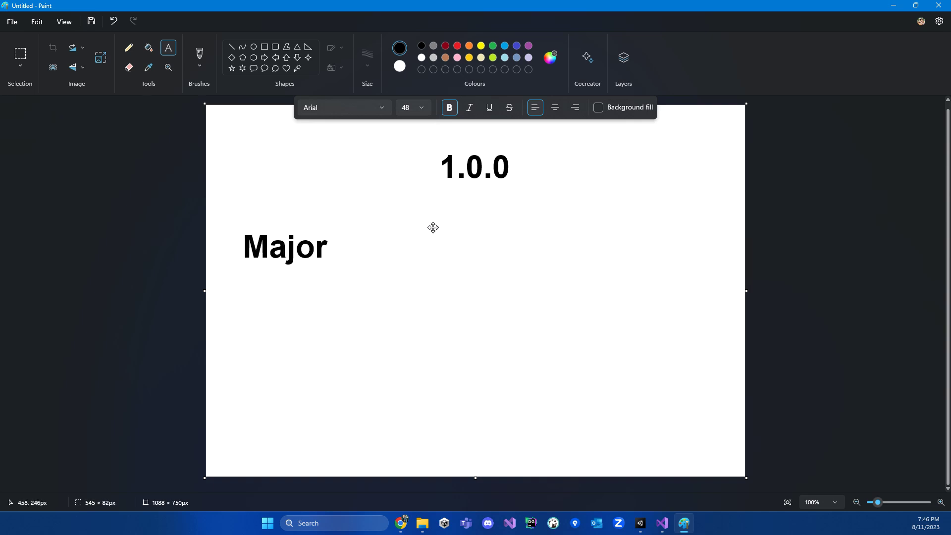
click(565, 181)
Draw one straight line from the 1 to the Major label and another from the middle 0 down the canvas
click(286, 57)
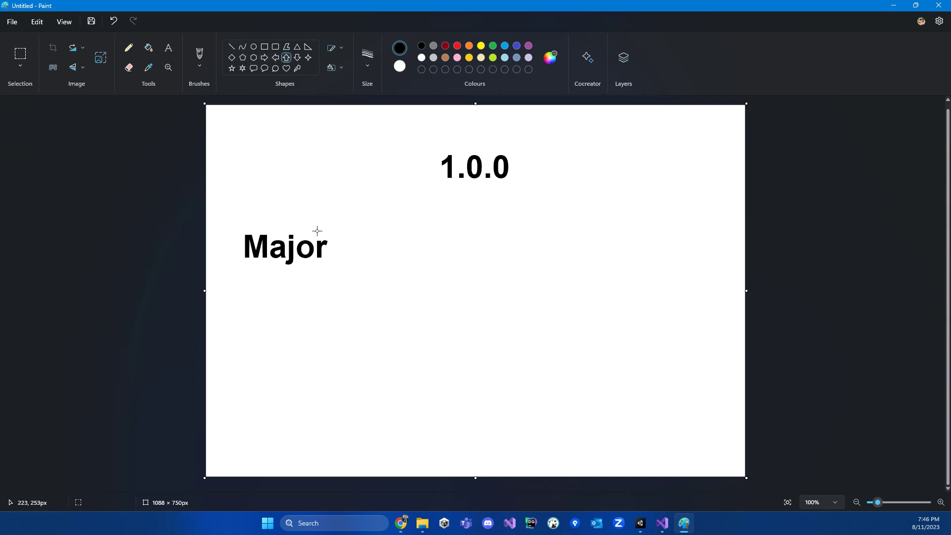
click(232, 47)
drag(442, 171, 292, 234)
drag(471, 181, 453, 318)
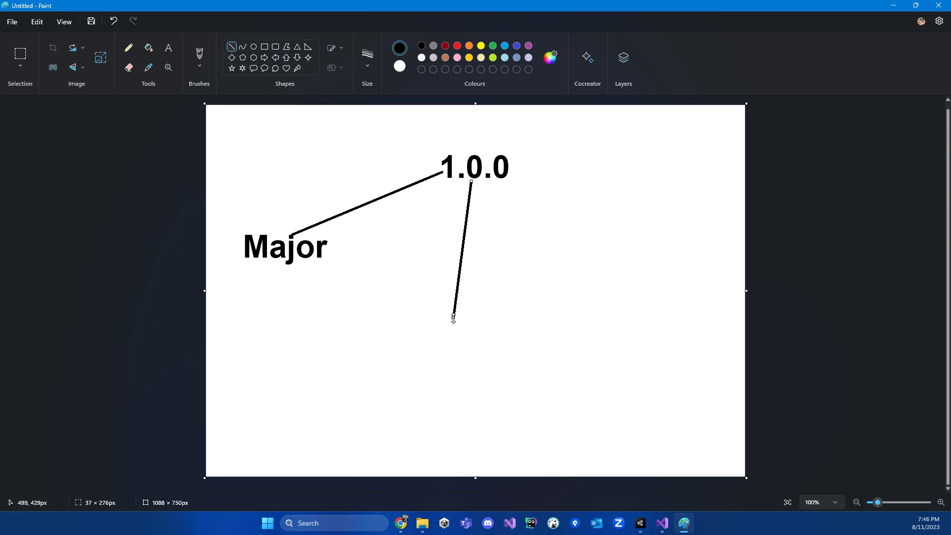
Add the label Minor below the end of the line from the middle 0
click(168, 47)
click(402, 336)
text(Mino)
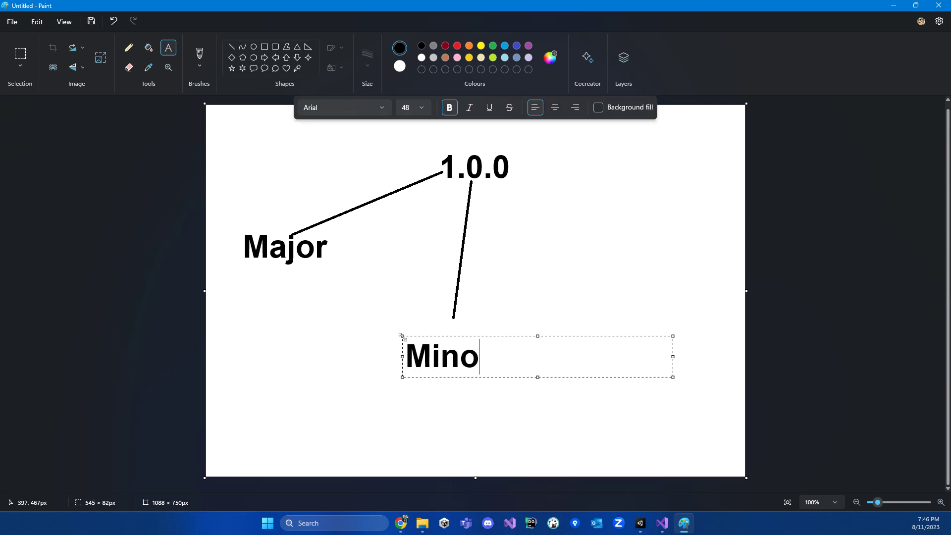
text(r)
click(594, 218)
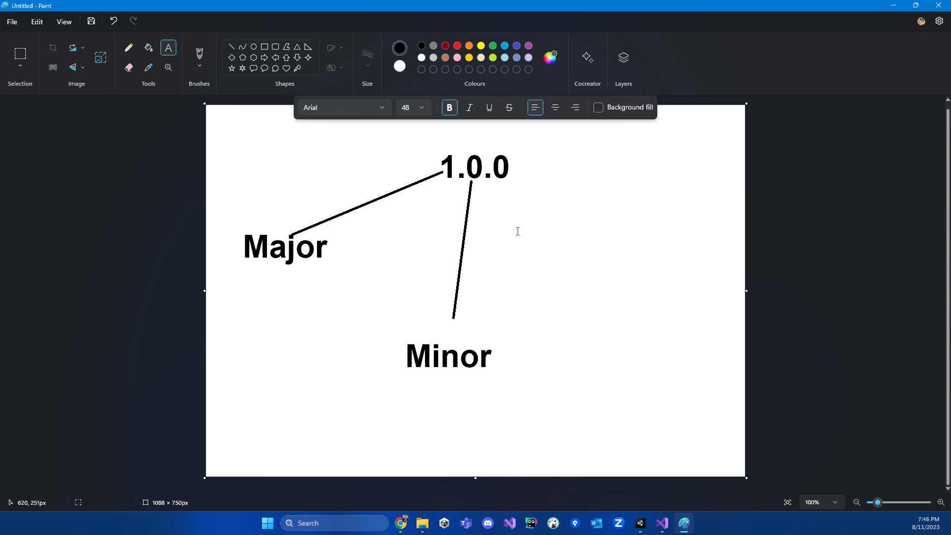
Add the label Patch below and to the right of 1.0.0 and connect it to the last 0 with a line
click(553, 235)
text(Patch)
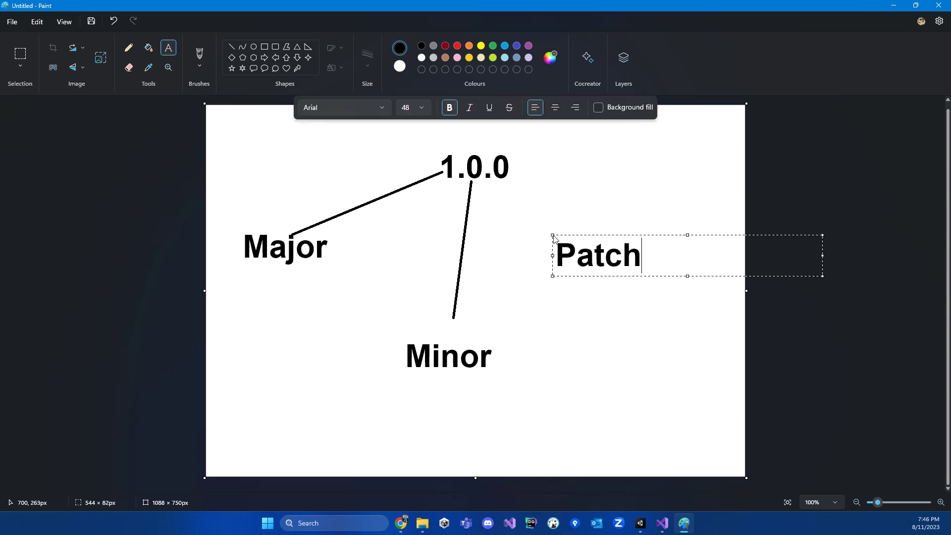
click(232, 48)
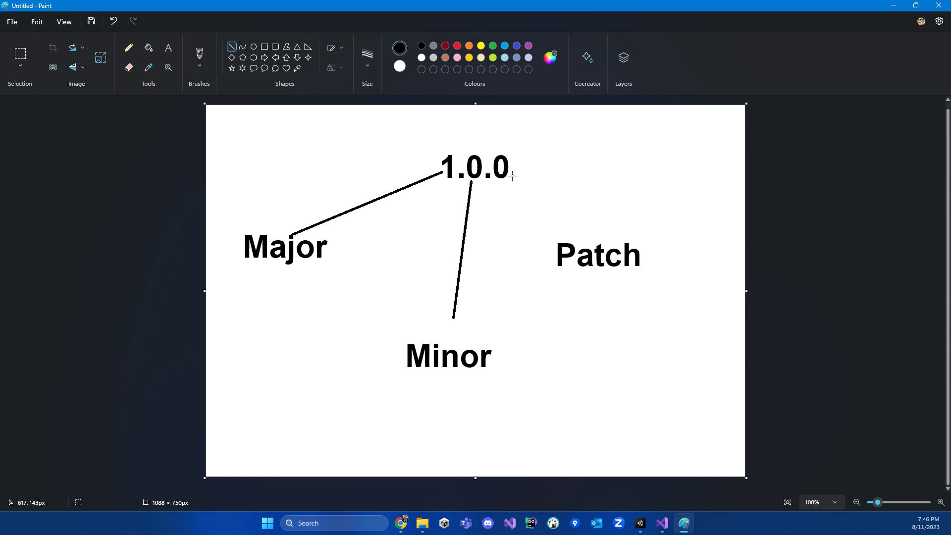
drag(508, 176, 567, 238)
click(650, 211)
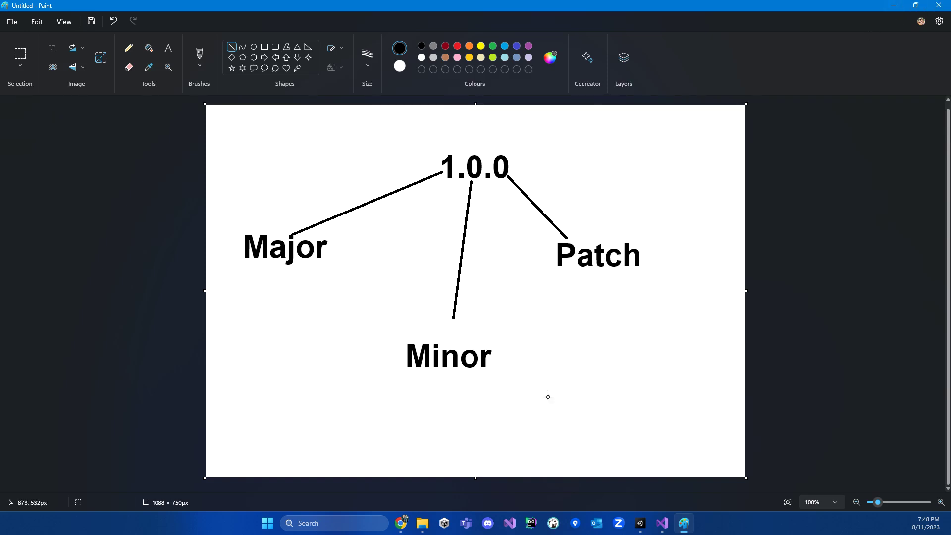
Return to Unity and select the menu_bg texture in the Textures folder, keeping the Project Settings window clear of it
click(892, 5)
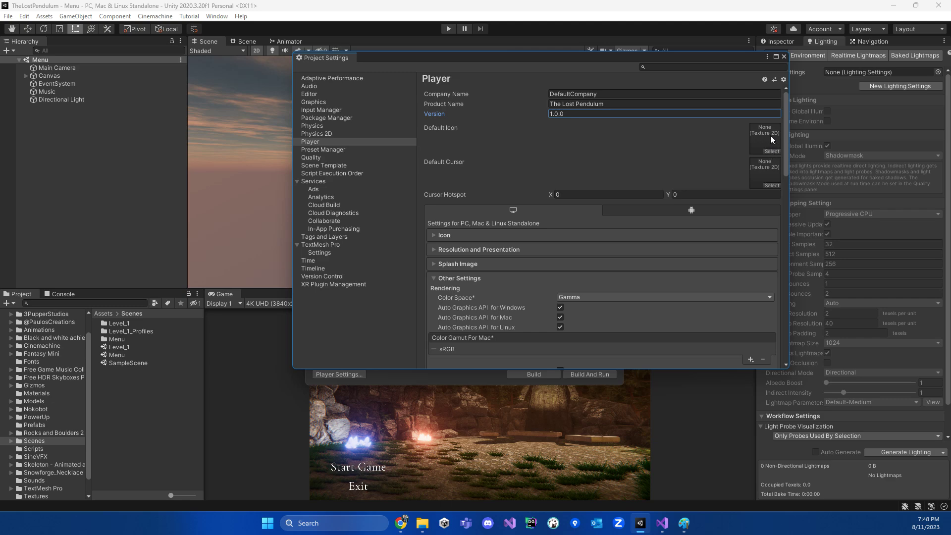
scroll(43, 495, down, 1)
click(35, 478)
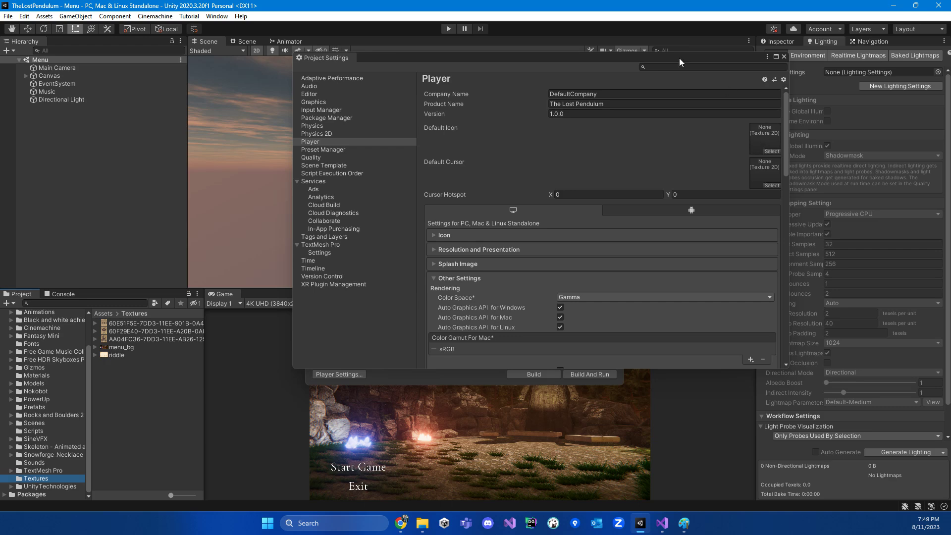
drag(679, 58, 593, 329)
click(119, 348)
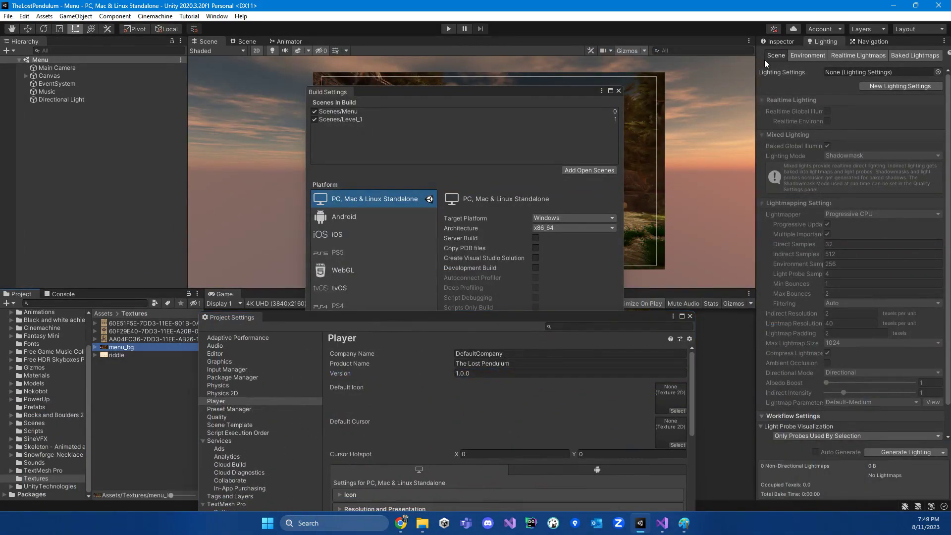
Make sure menu_bg uses the Sprite (2D and UI) texture type and assign it as the Default Icon in the Player settings
click(778, 42)
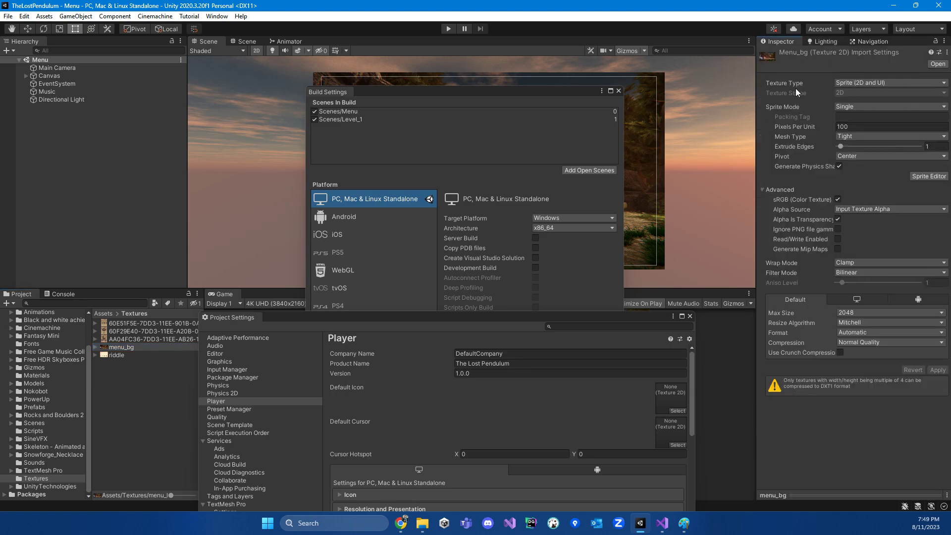
click(852, 82)
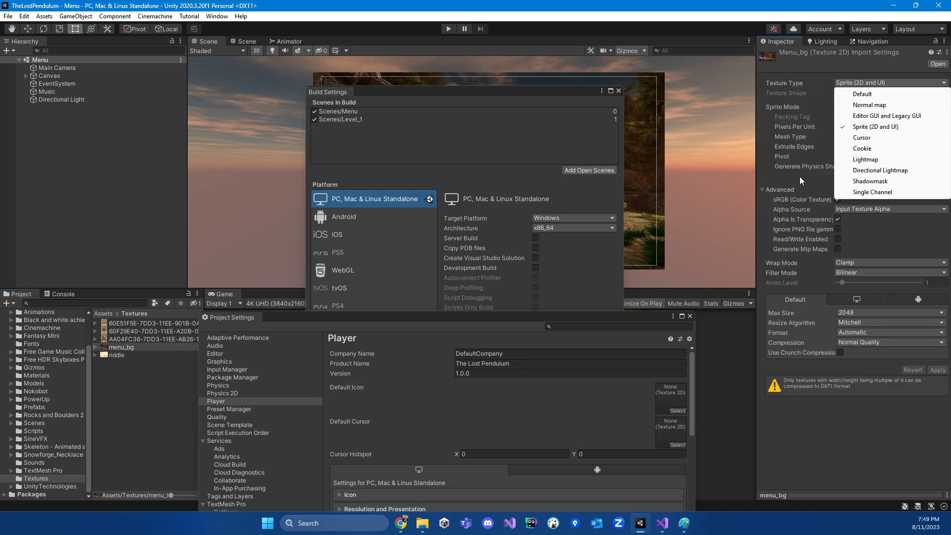
click(876, 127)
click(934, 371)
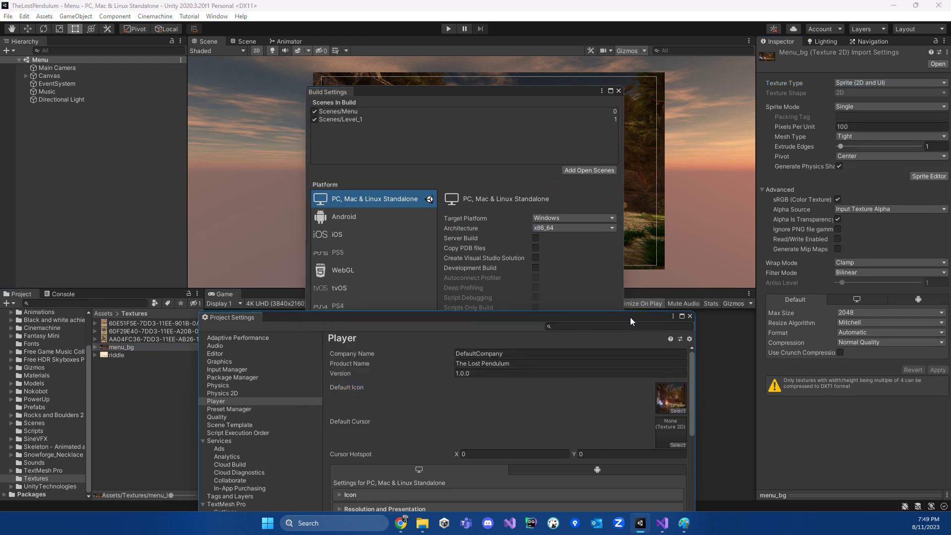
drag(630, 317, 626, 109)
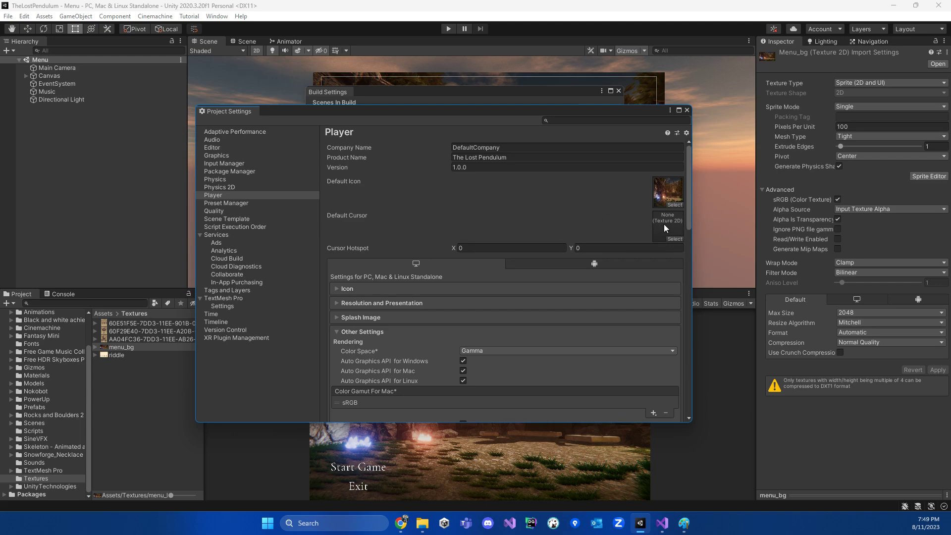
scroll(546, 242, down, 3)
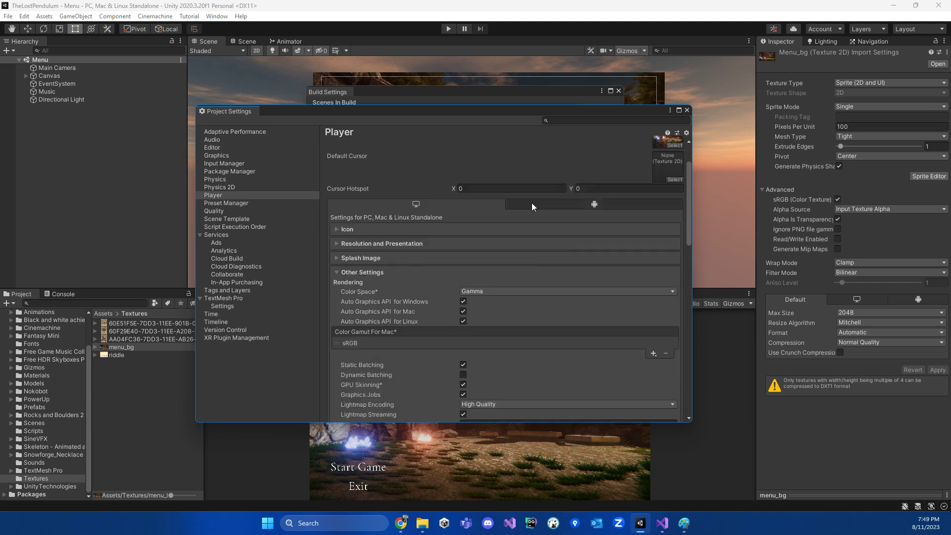
Expand the Icon settings for PC, Mac & Linux Standalone and look through the icon previews from 1024x1024 to 16x16
click(358, 228)
scroll(363, 234, up, 4)
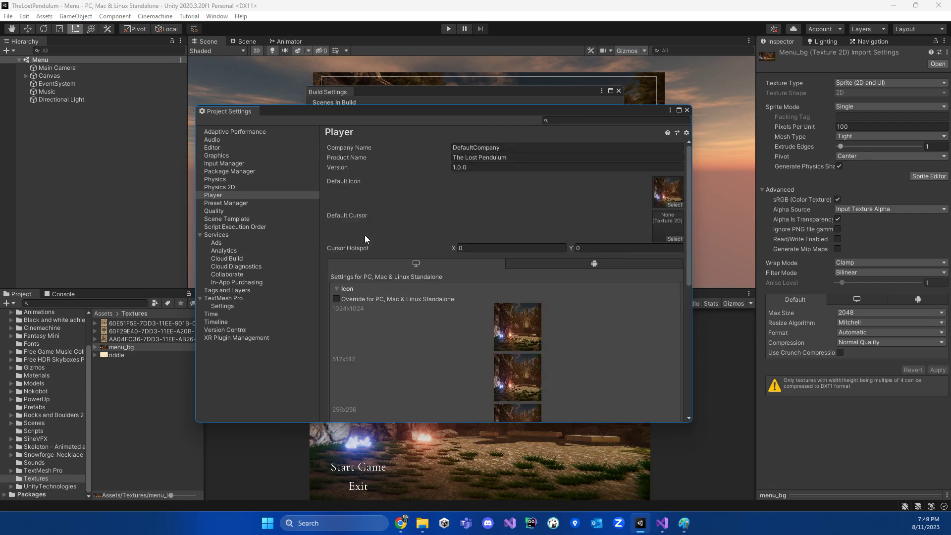
scroll(451, 360, down, 2)
scroll(451, 360, down, 3)
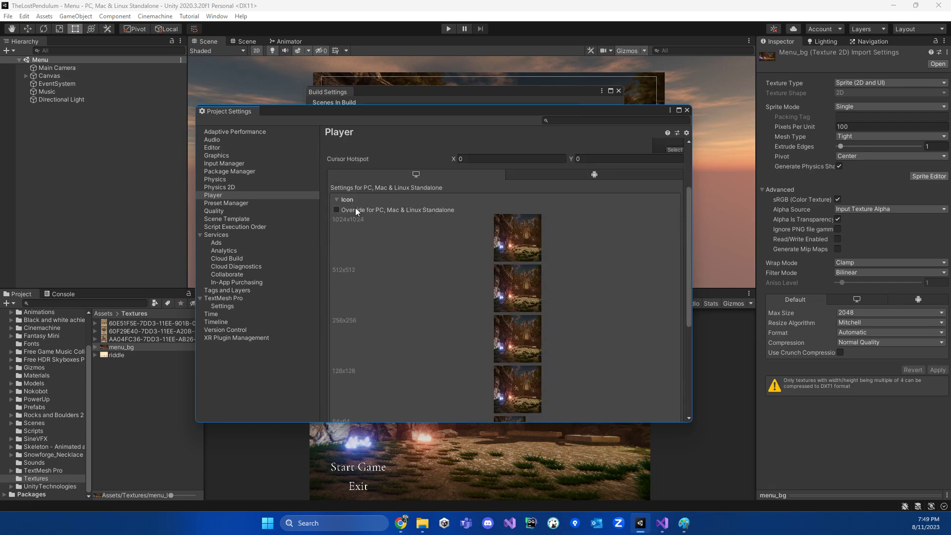
scroll(529, 215, down, 3)
scroll(515, 322, down, 1)
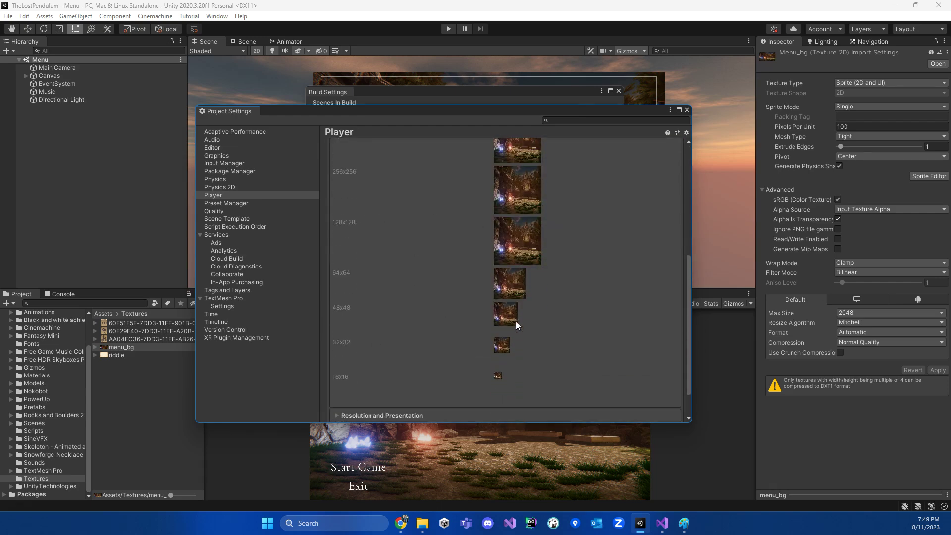
scroll(479, 381, up, 4)
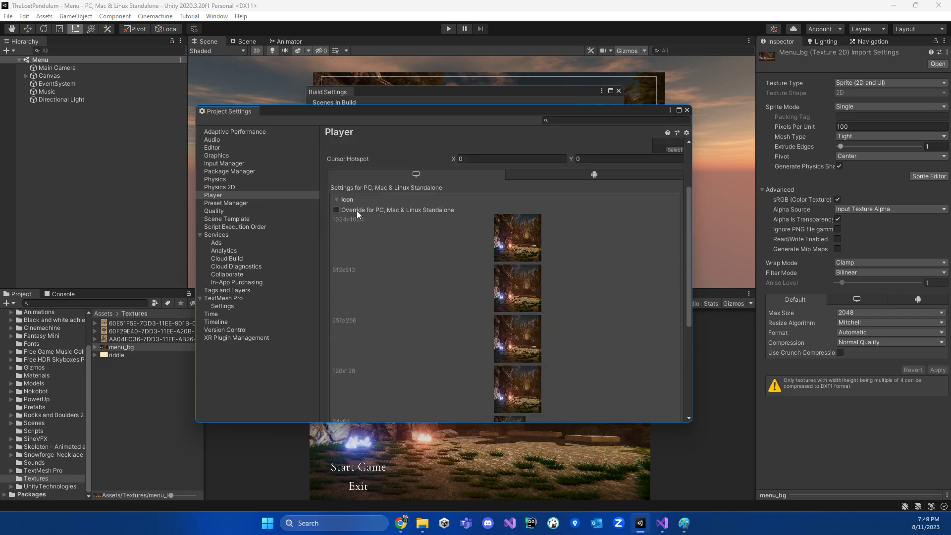
Try the icon override for PC, Mac & Linux Standalone and switch it off again
click(336, 210)
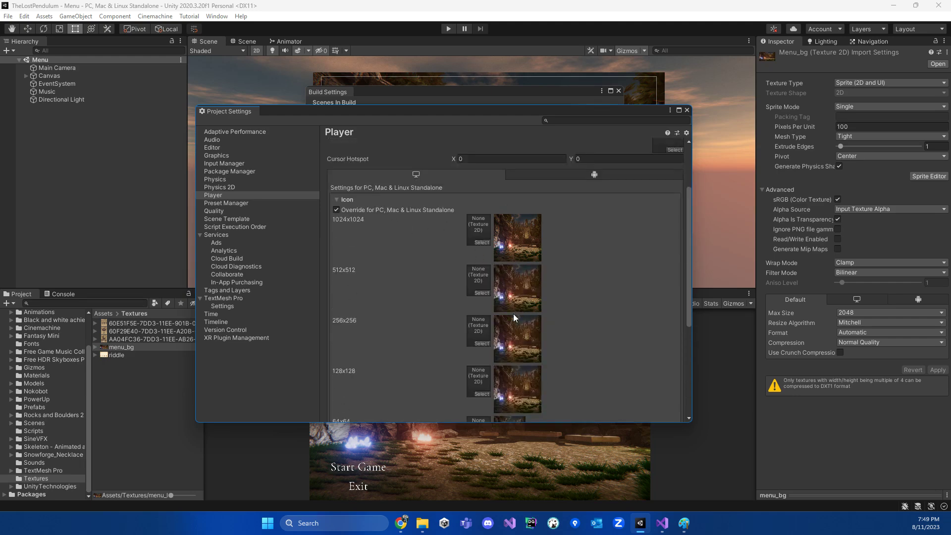
scroll(497, 334, down, 1)
scroll(445, 311, up, 3)
click(362, 239)
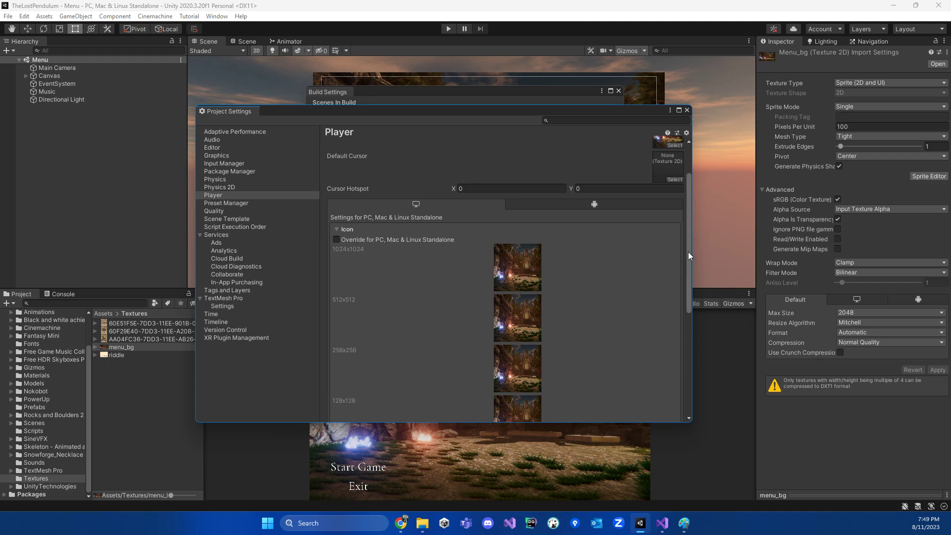
Look over the standalone icon sizes once more and collapse the Icon section
drag(687, 252, 688, 298)
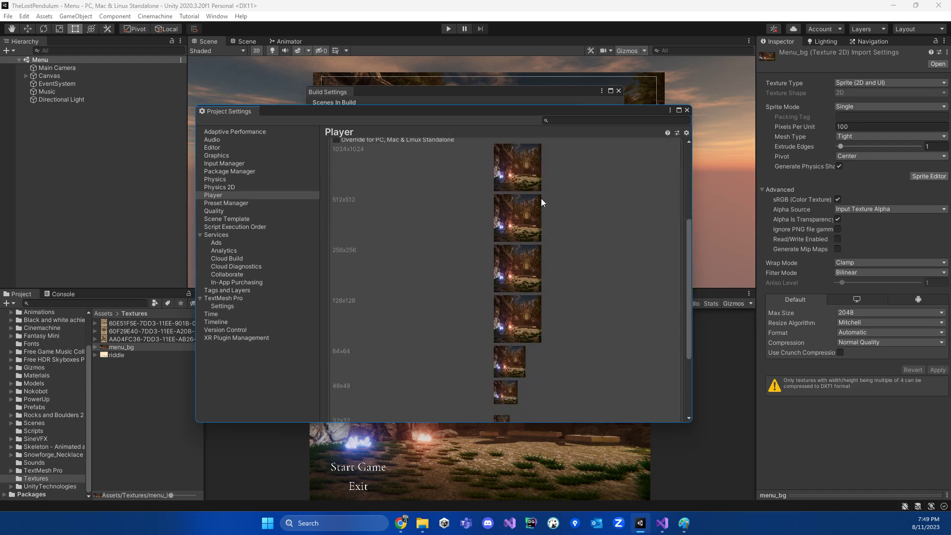
scroll(388, 229, up, 3)
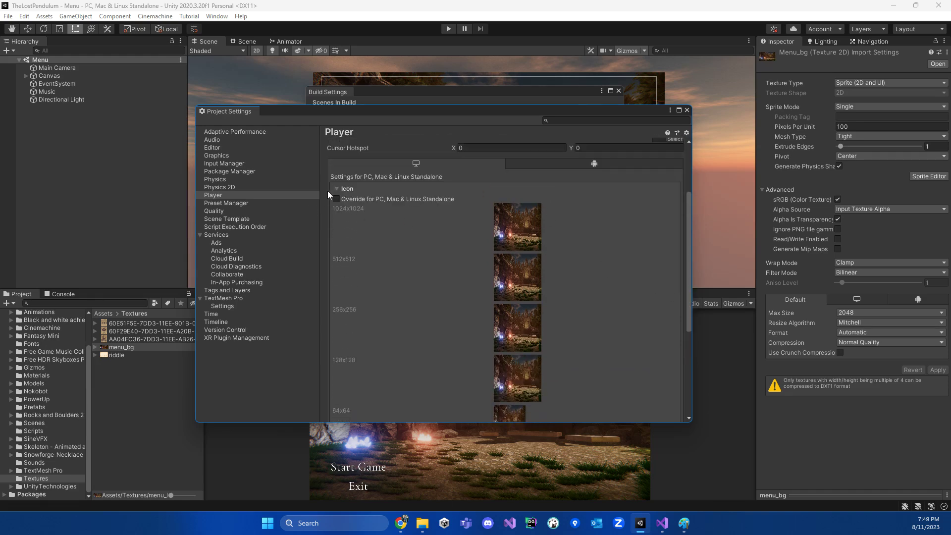
scroll(334, 188, up, 5)
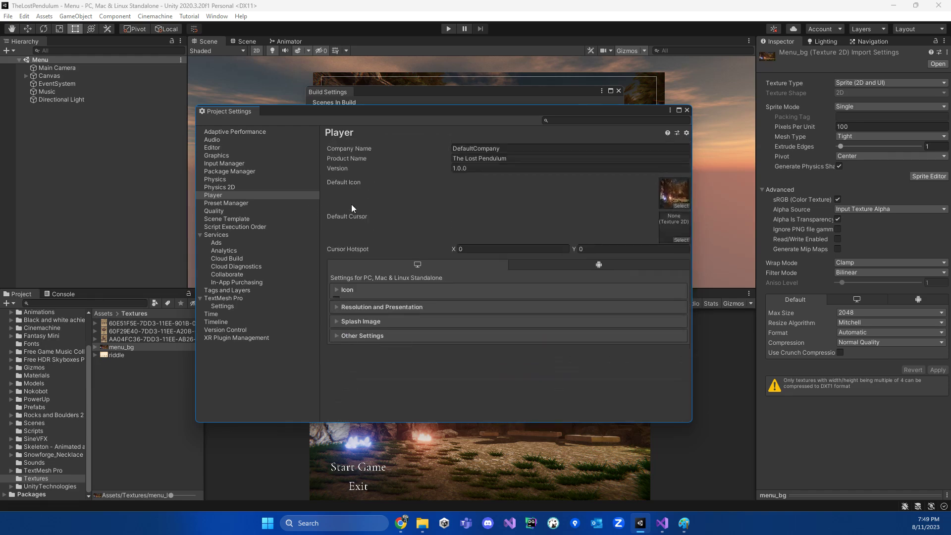
click(338, 289)
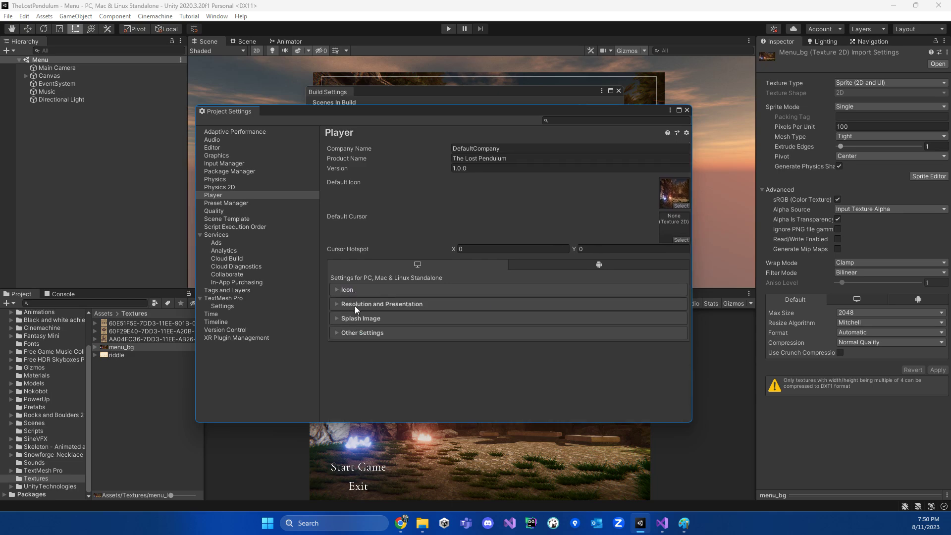
Expand Resolution and Presentation and set the Fullscreen Mode to Exclusive Fullscreen
click(354, 303)
scroll(393, 285, down, 3)
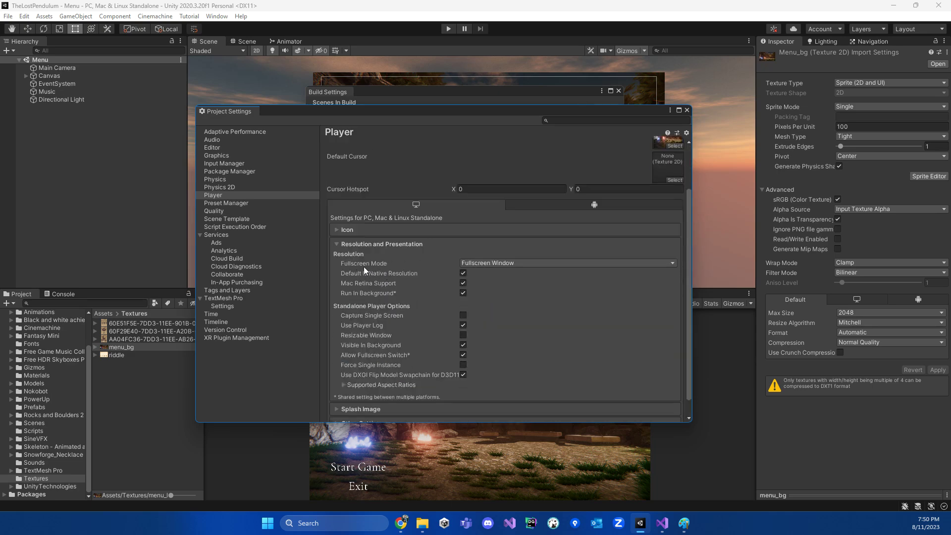
click(500, 262)
click(516, 276)
click(518, 265)
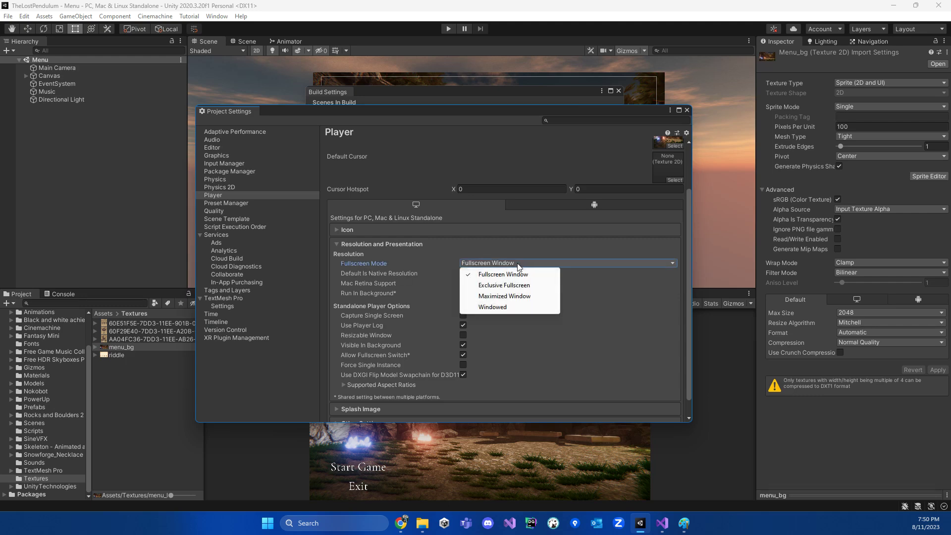
click(499, 286)
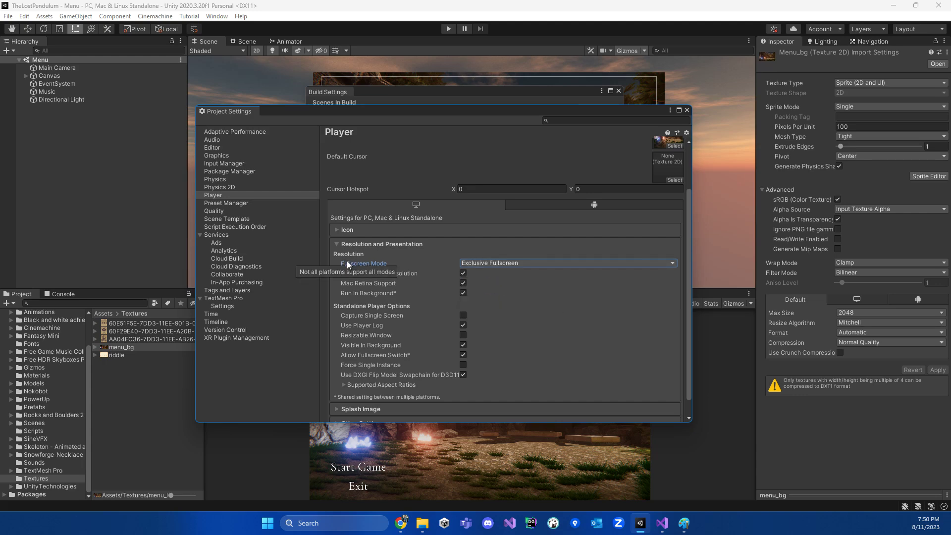
click(474, 263)
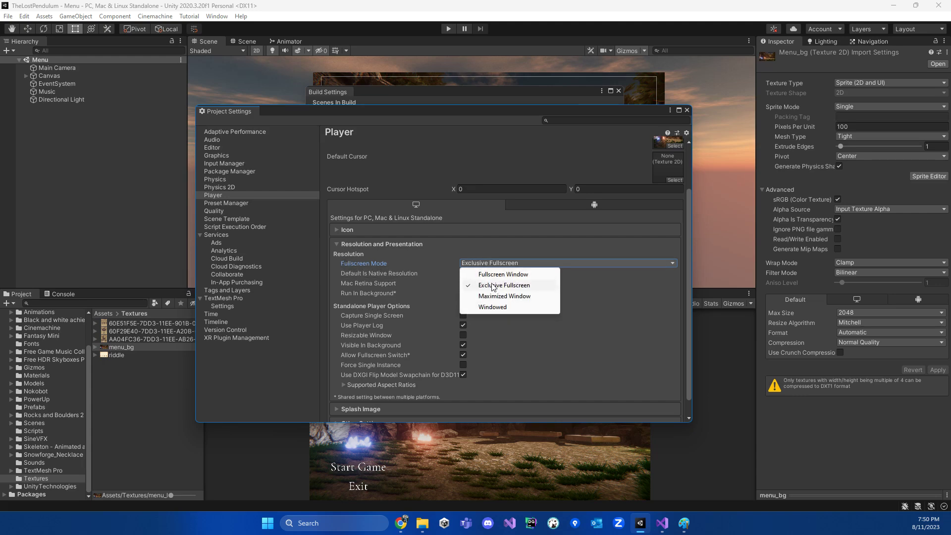
click(493, 286)
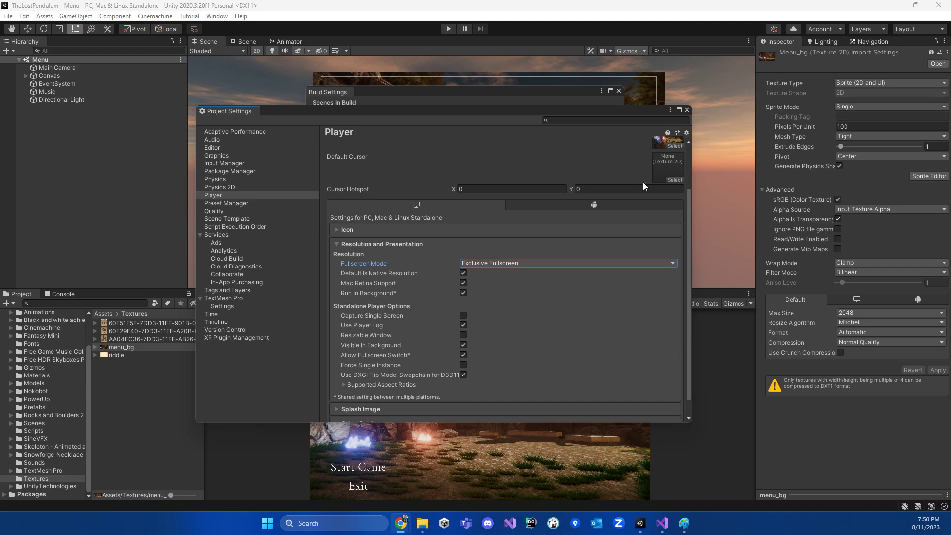
Set the Fullscreen Mode back to Fullscreen Window
click(522, 263)
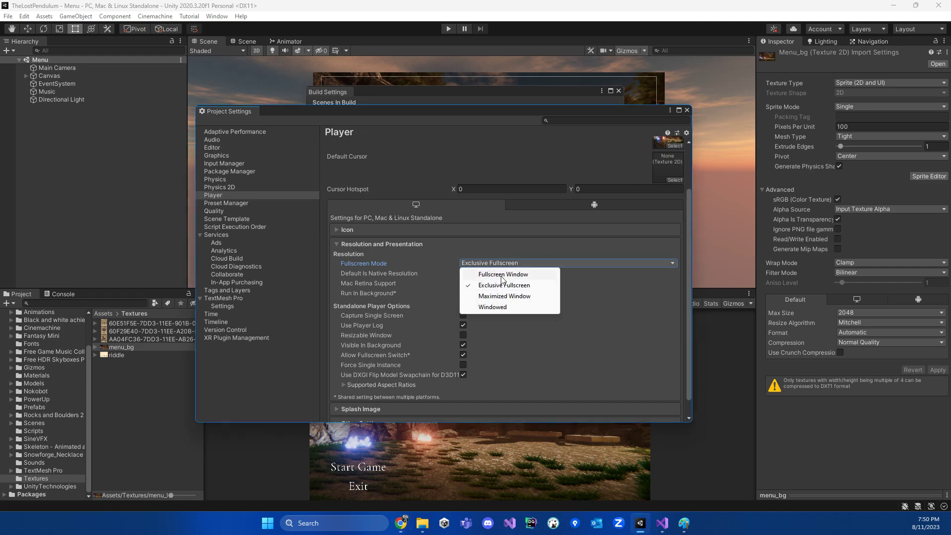
click(500, 274)
click(486, 263)
click(185, 5)
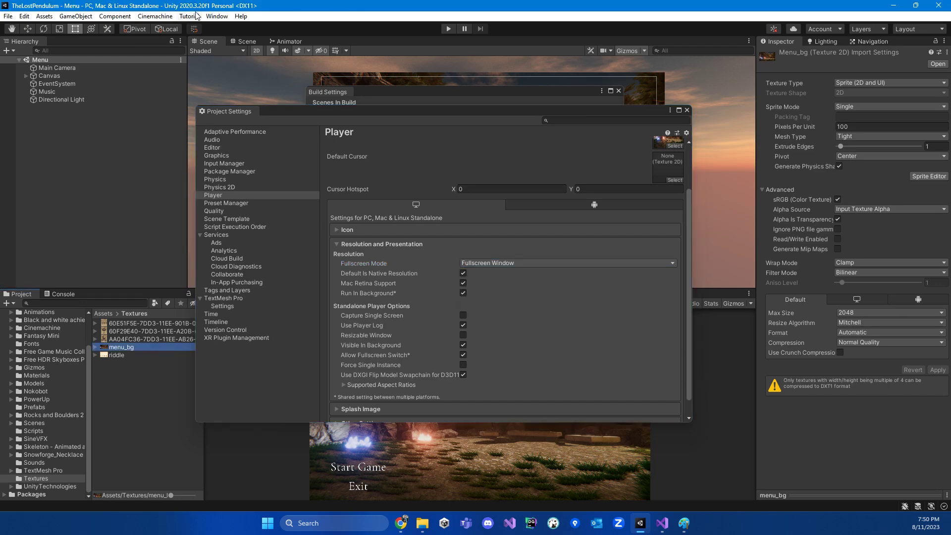
Try the Windowed fullscreen mode and return the setting to Fullscreen Window
click(517, 262)
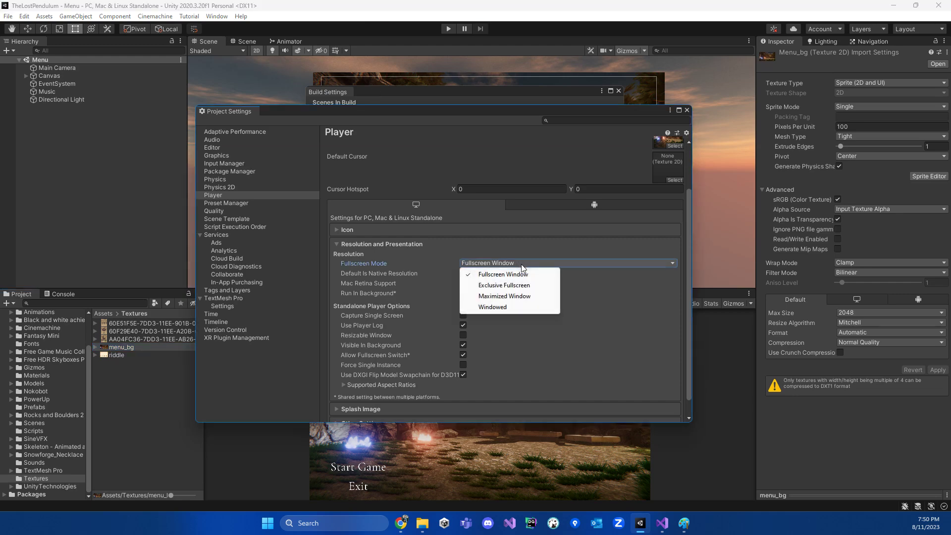
click(495, 308)
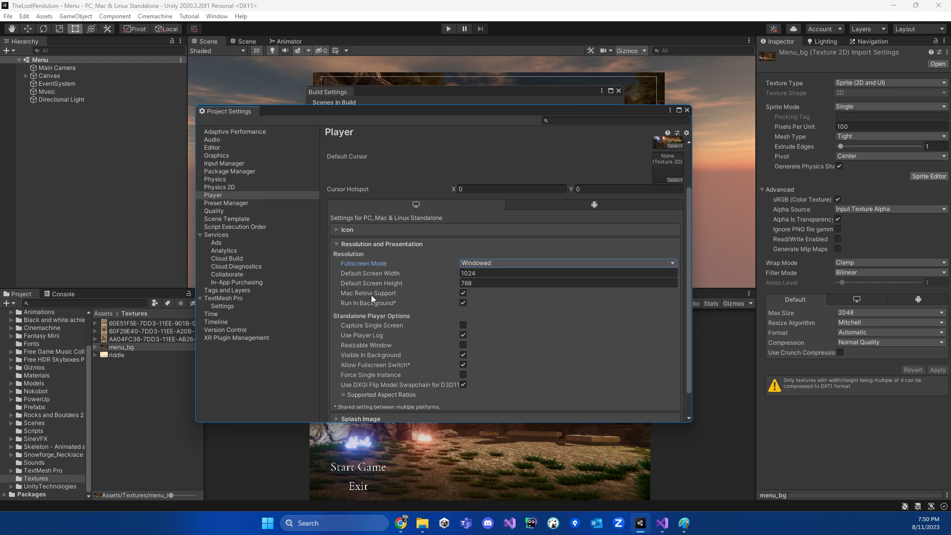
click(510, 264)
click(479, 271)
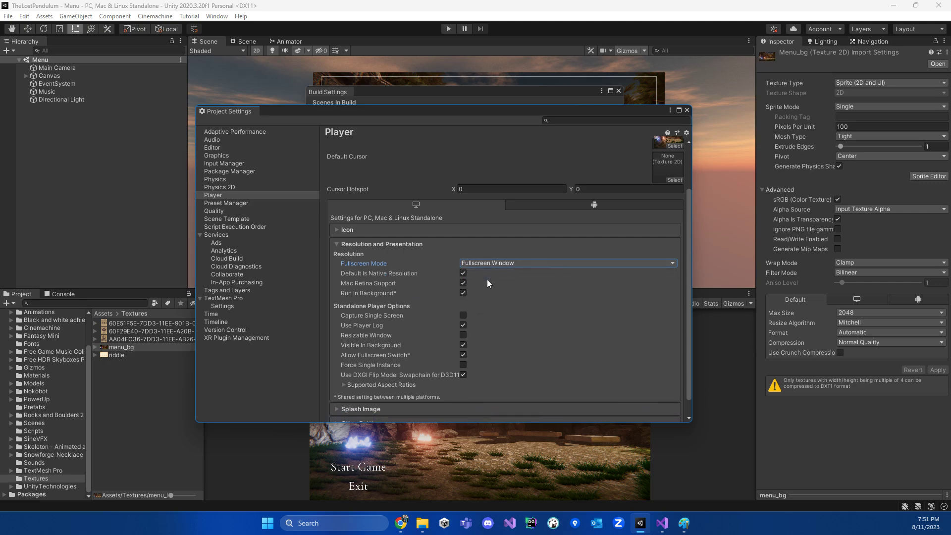
Expand the Splash Image section of the Player settings and preview the splash screen
scroll(365, 298, down, 1)
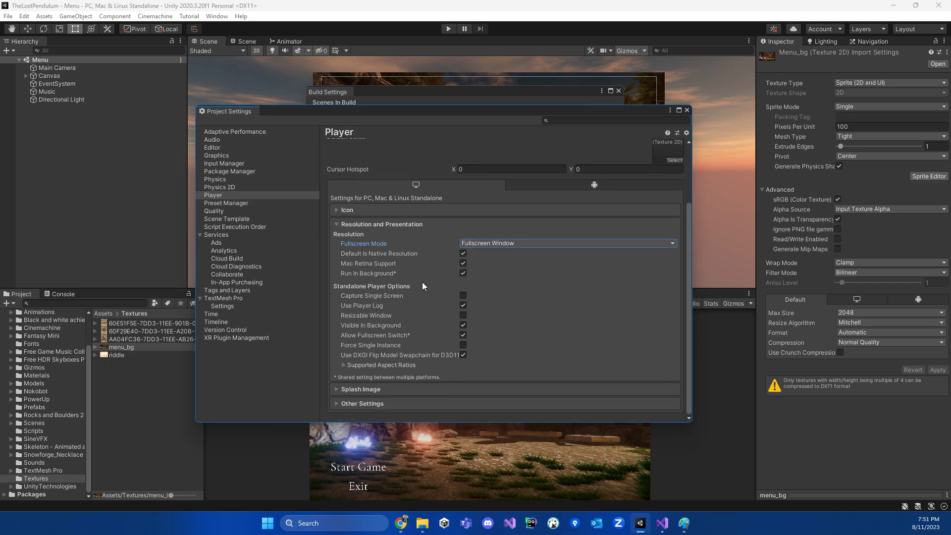
click(352, 389)
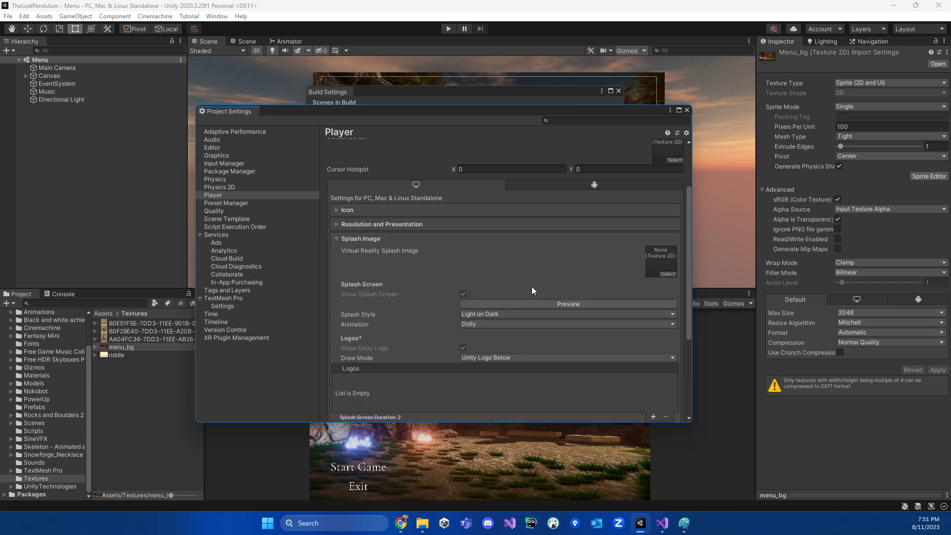
scroll(532, 291, down, 1)
click(574, 273)
Rearrange the Project Settings and Build Settings windows to uncover the Game view, and preview the splash screen there
drag(483, 112, 681, 25)
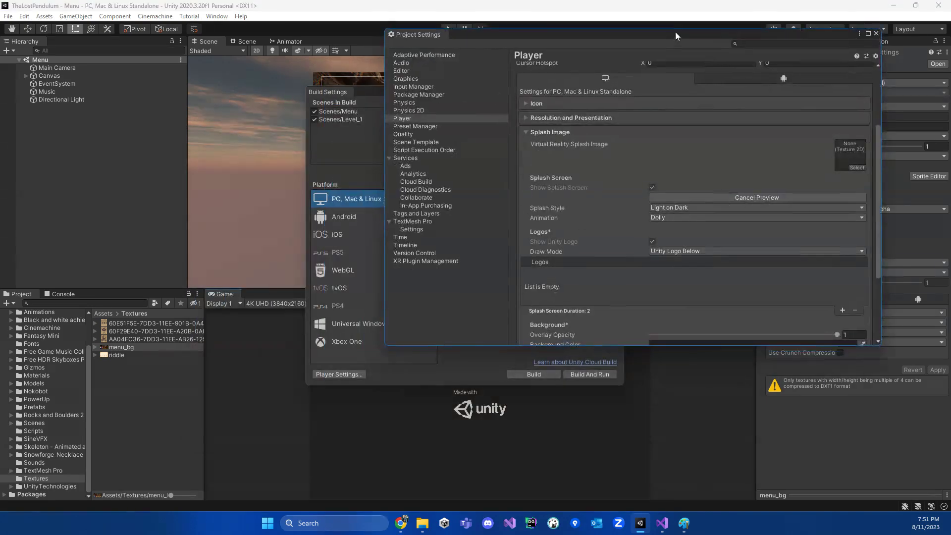
click(370, 91)
drag(552, 86, 314, 5)
click(759, 190)
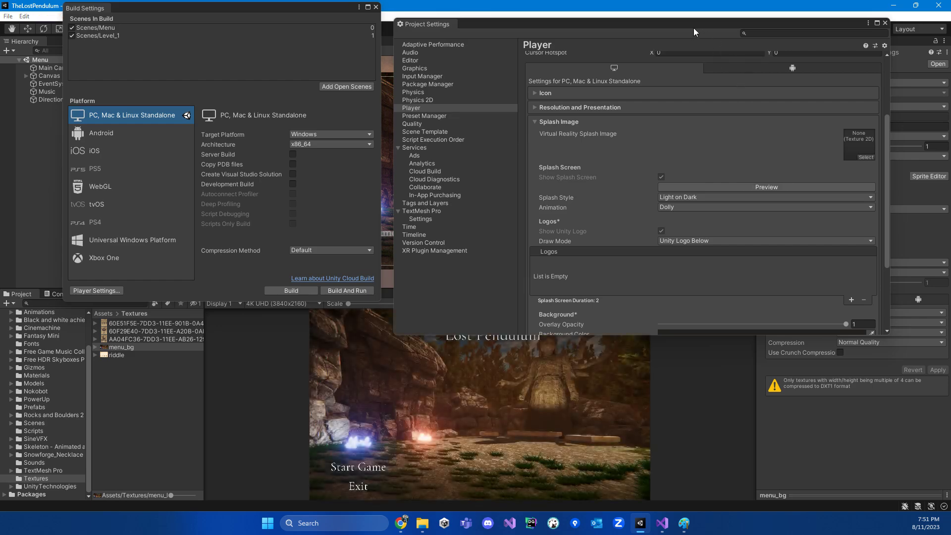
drag(682, 30, 560, 96)
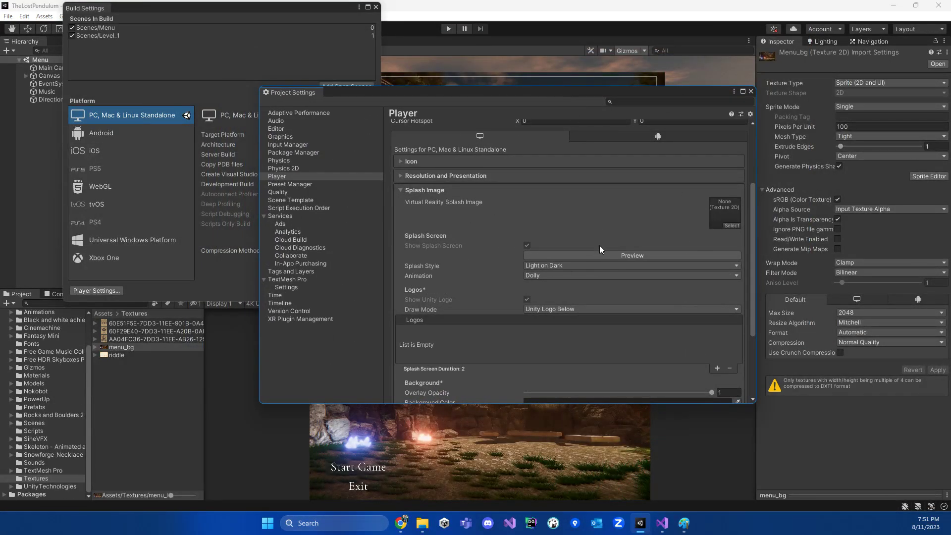
Set the Splash Style to Dark on Light and preview the splash screen
click(553, 266)
click(555, 273)
click(634, 255)
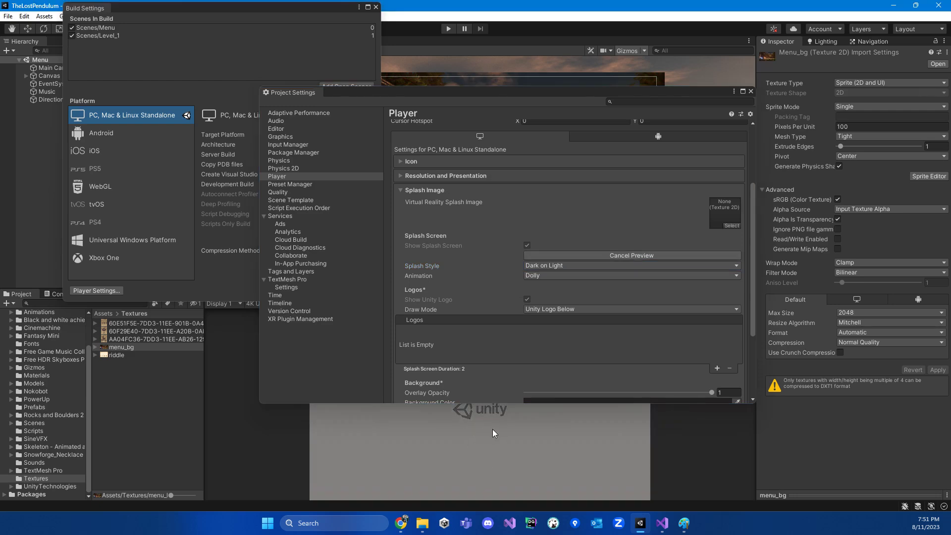
Return the Splash Style to Light on Dark and preview the splash screen
click(563, 263)
click(565, 287)
click(643, 254)
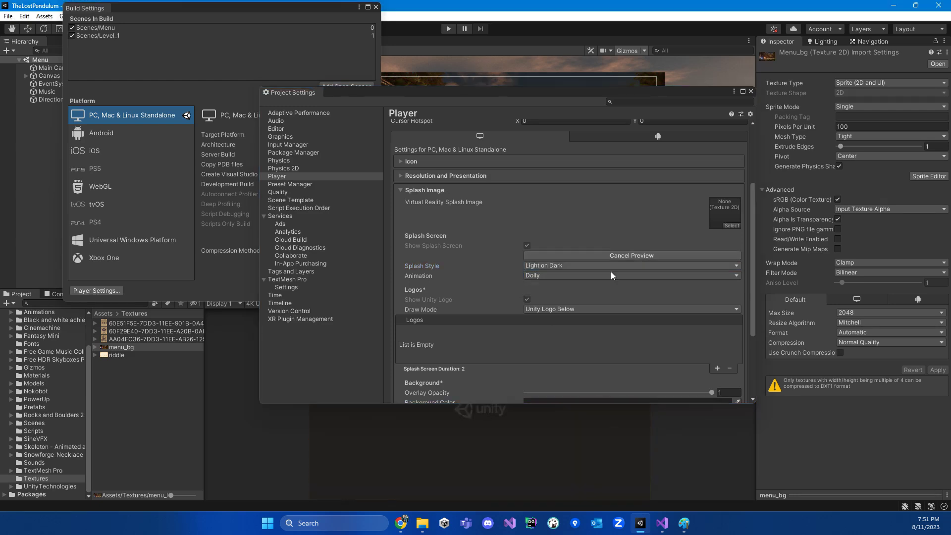
Try the Custom splash animation and set it back to Dolly
click(590, 276)
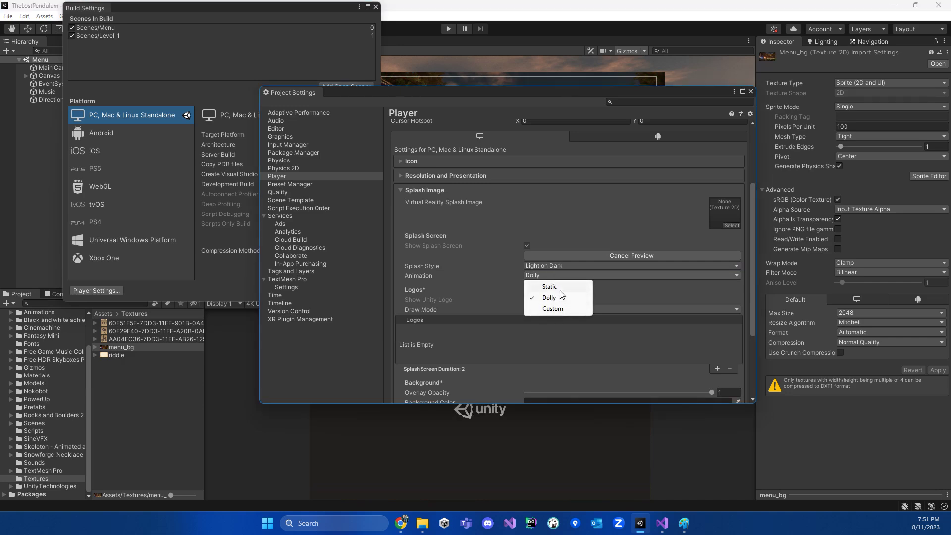
click(553, 308)
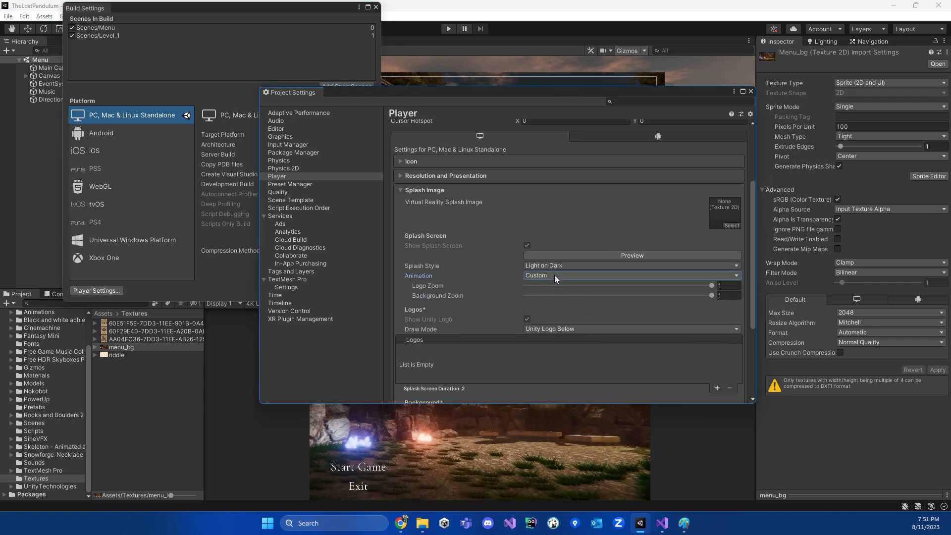
click(555, 277)
click(556, 298)
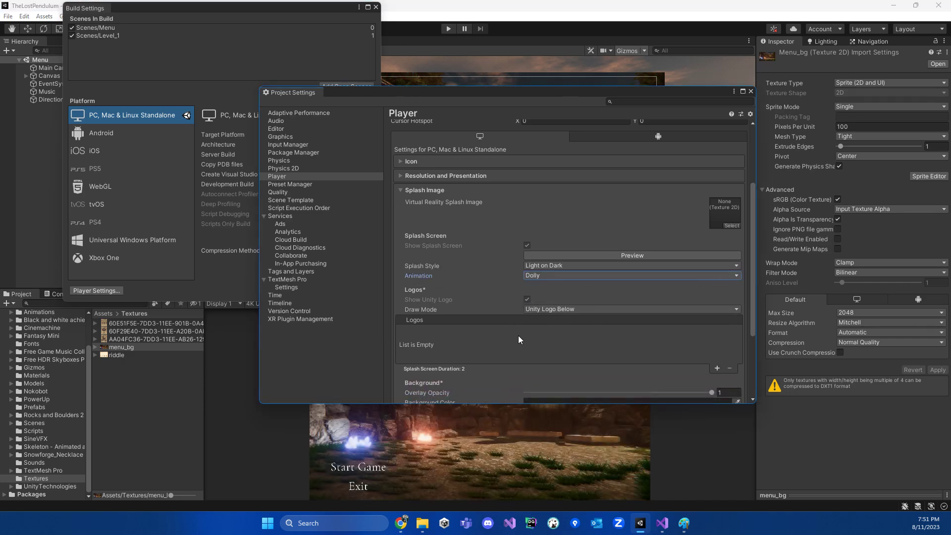
Add an entry to the splash screen Logos list, assign menu_bg as its sprite and preview the splash screen
scroll(509, 331, down, 1)
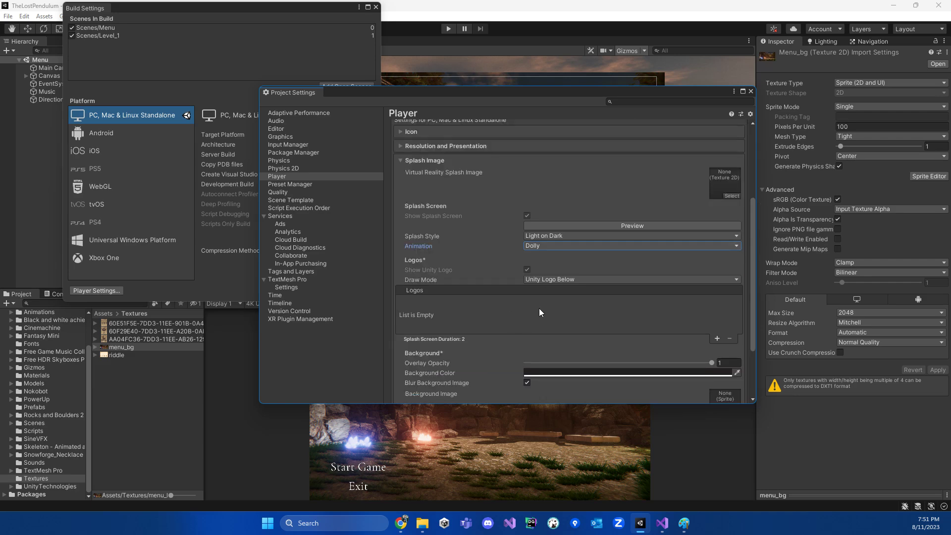
click(716, 338)
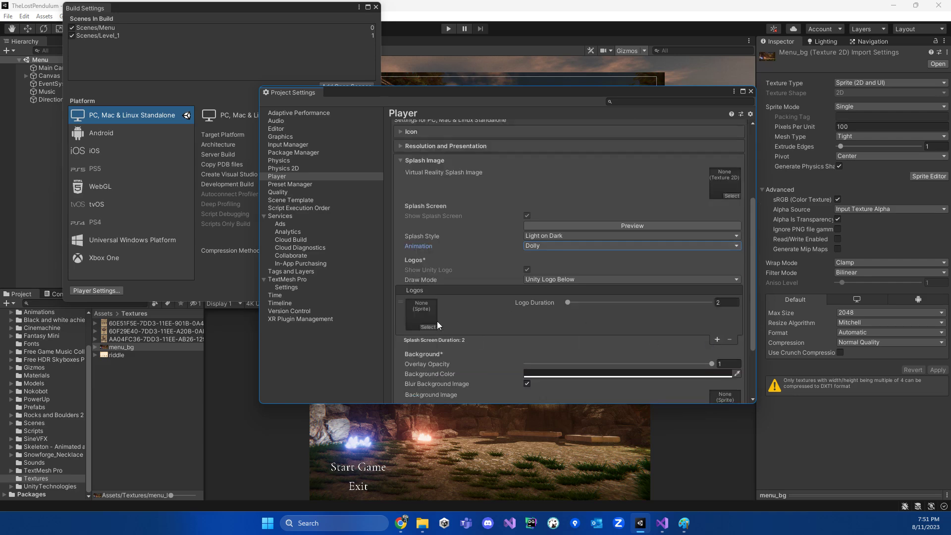
drag(129, 347, 430, 312)
click(638, 226)
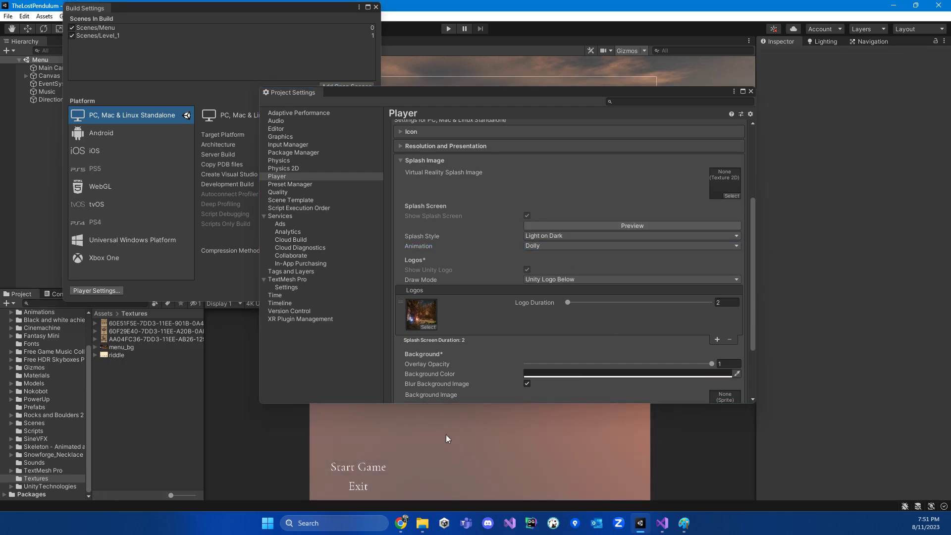
Remove the menu_bg entry from the splash screen Logos list
click(448, 311)
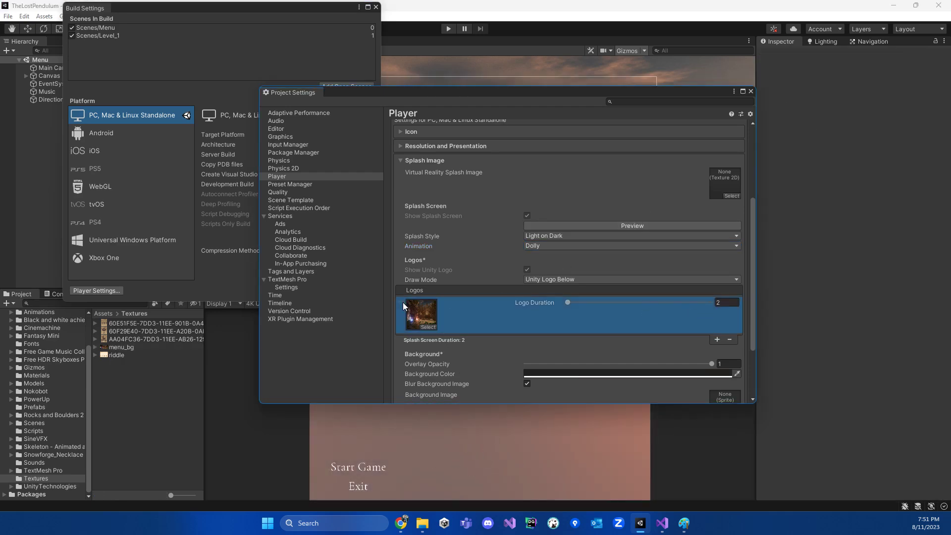
click(729, 340)
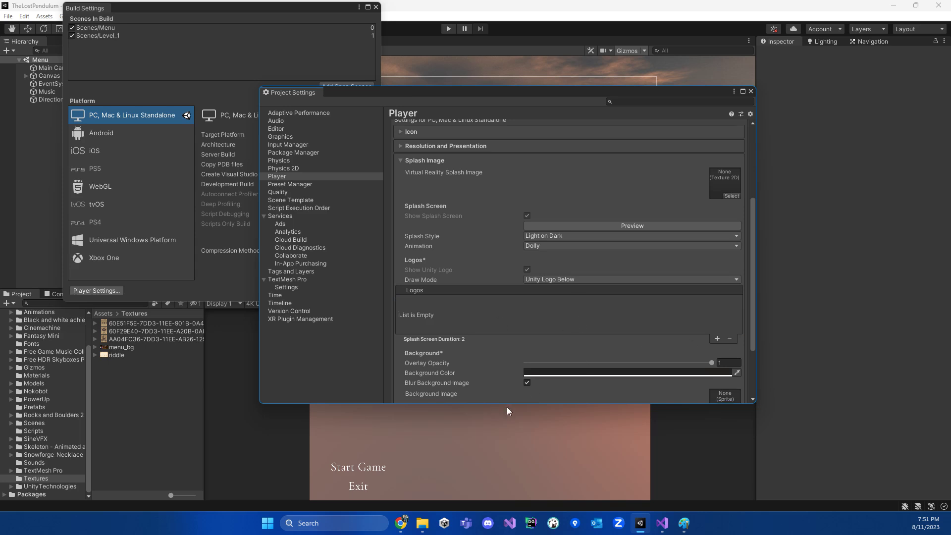
Preview the splash screen with the empty Logos list and look over its Background settings
click(621, 228)
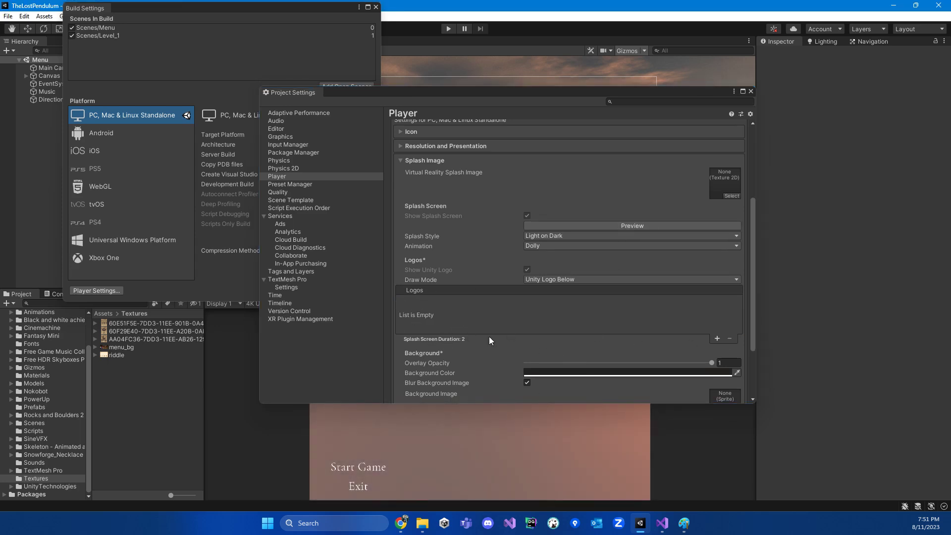
scroll(568, 357, down, 3)
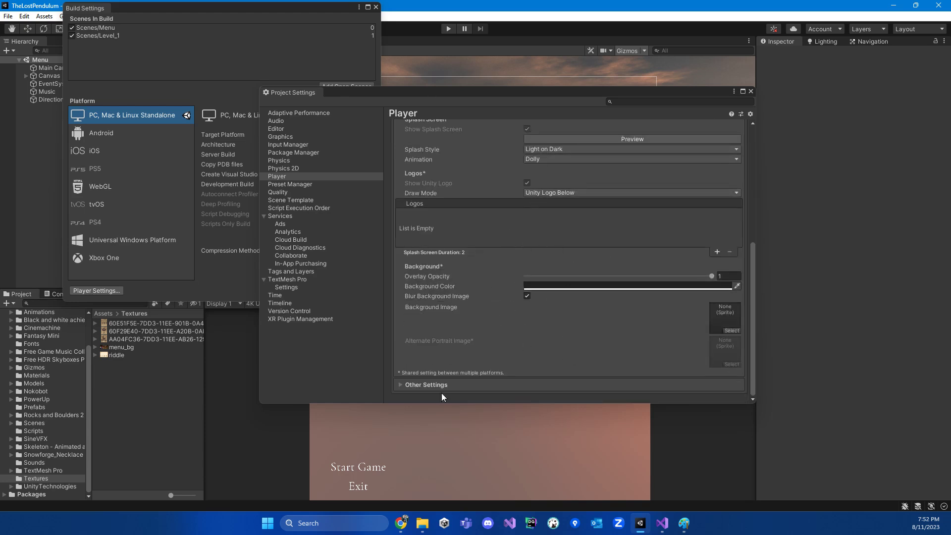
Expand the Player's Other Settings section and look at the available Color Space options
click(414, 385)
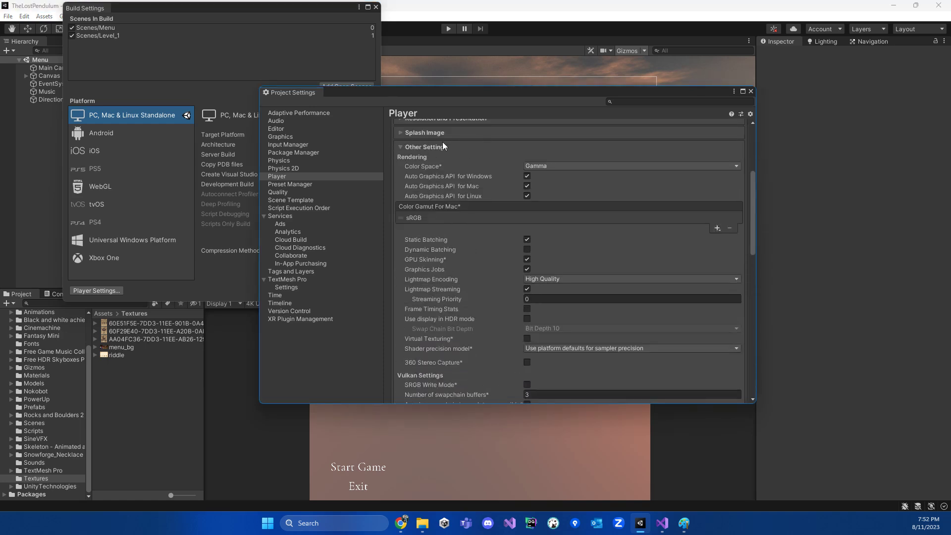
click(563, 167)
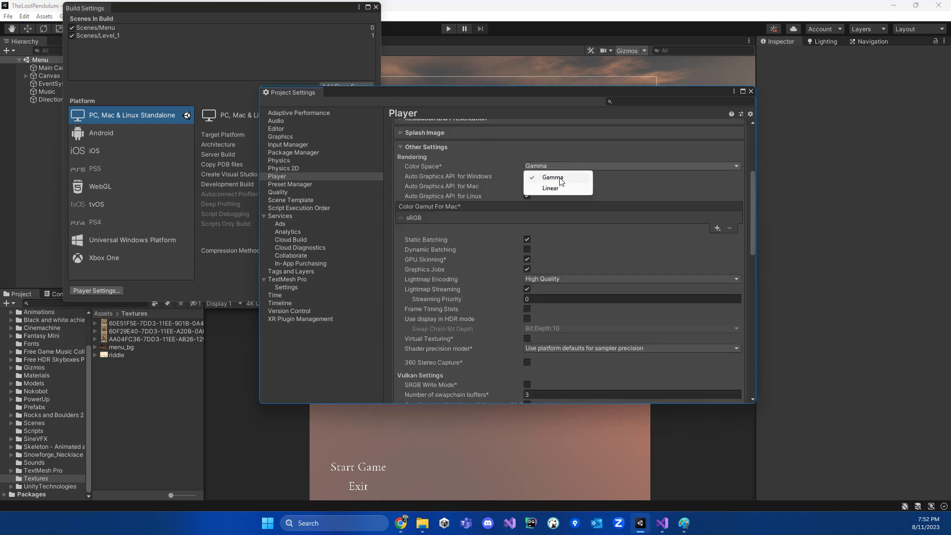
click(477, 169)
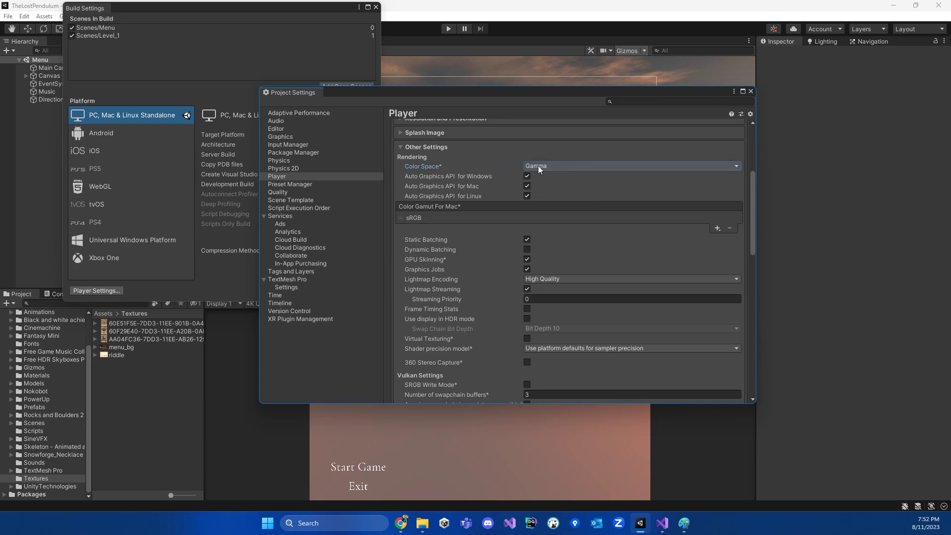
click(569, 167)
click(468, 166)
Examine the rest of Other Settings, including Vulkan, Mac App Store, Configuration, Script Compilation, Optimization and Stack Trace
scroll(496, 222, down, 3)
scroll(497, 226, down, 2)
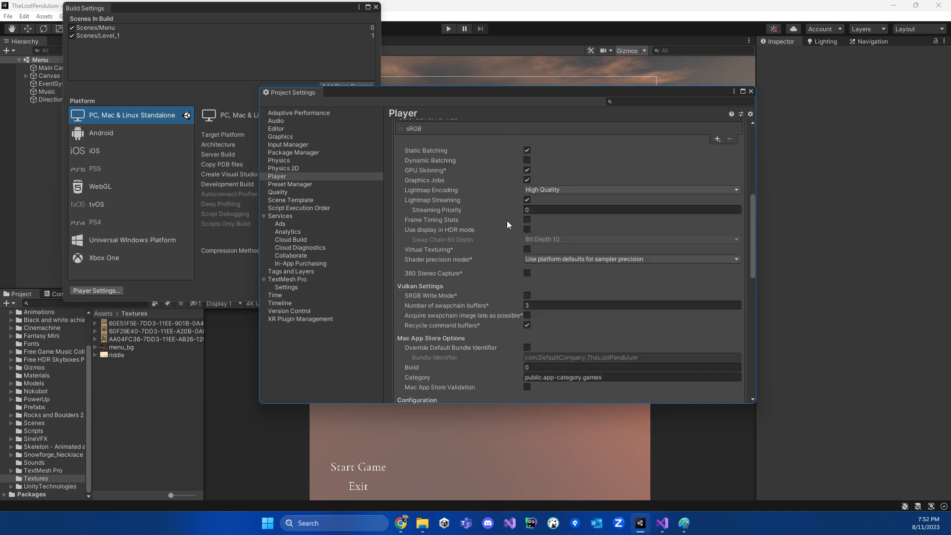
scroll(511, 208, down, 3)
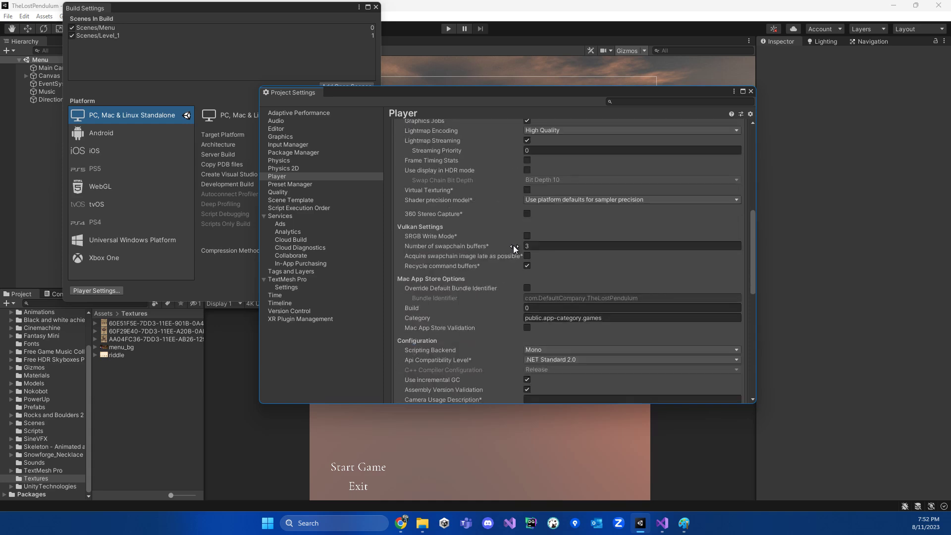
scroll(514, 245, down, 3)
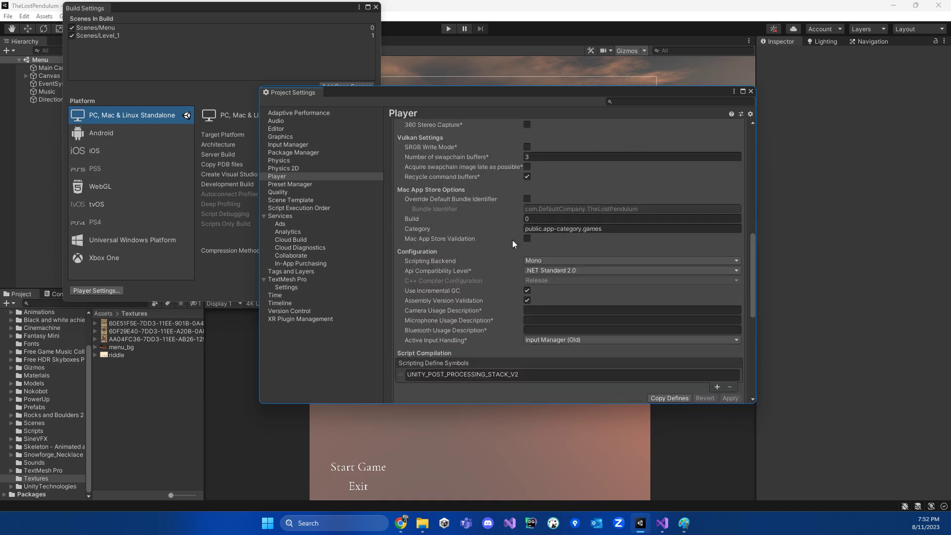
click(529, 218)
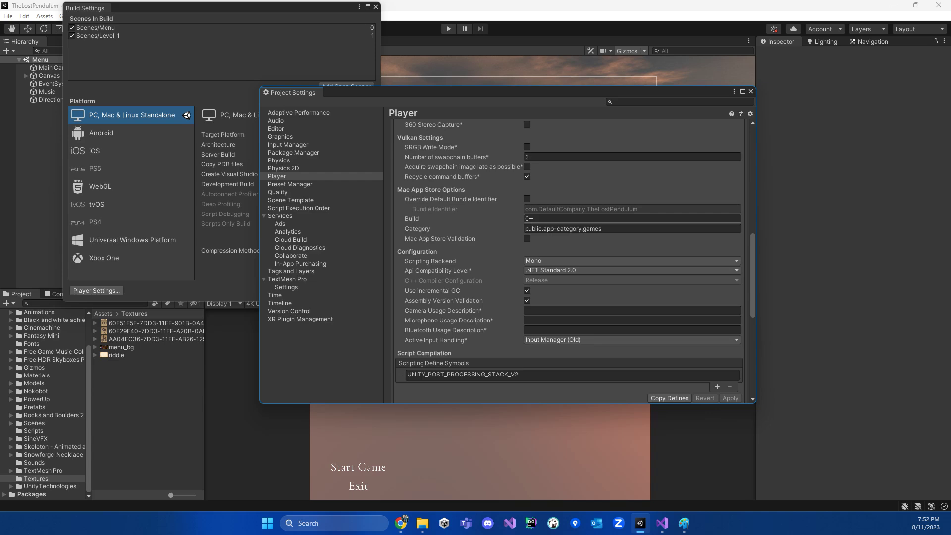
scroll(531, 222, down, 10)
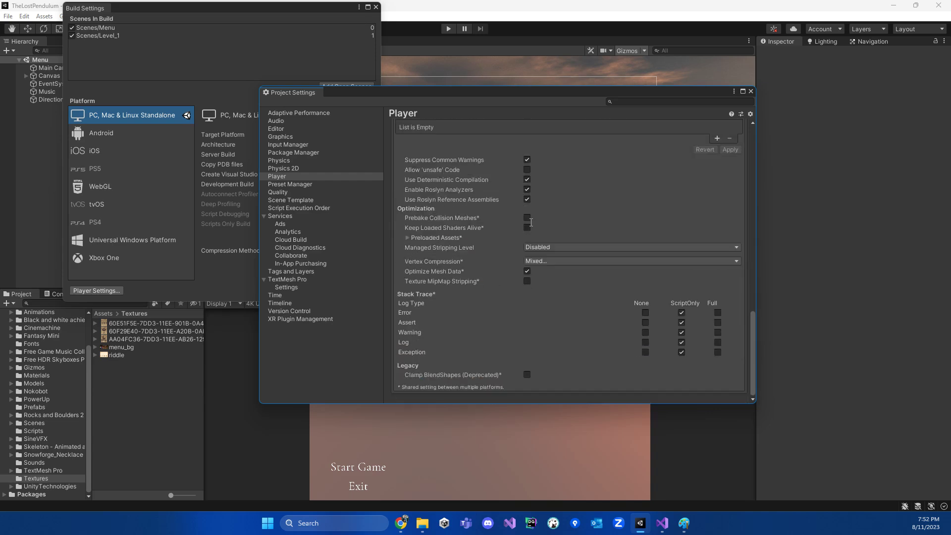
scroll(396, 355, up, 3)
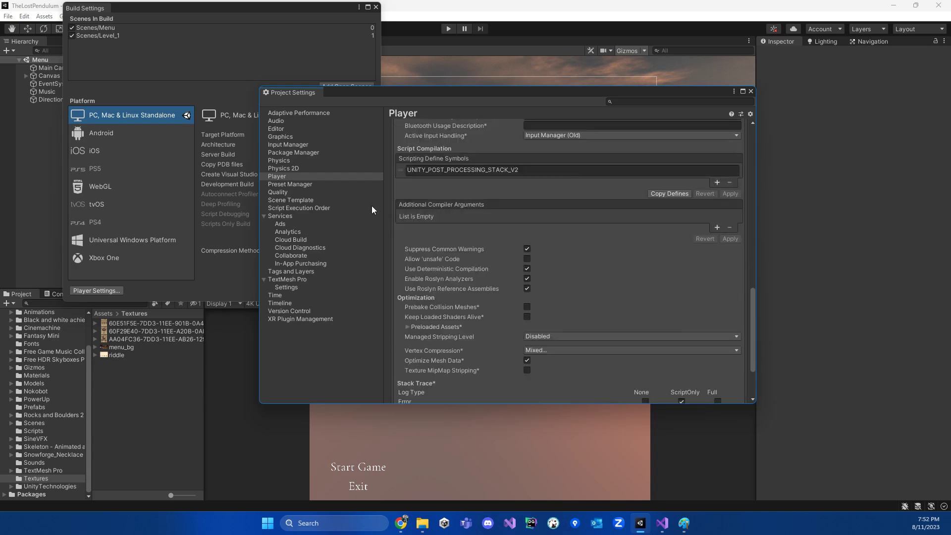
Examine the project's Quality levels, the Ultra level's rendering and shadow settings, and the default level choices for standalone
click(278, 192)
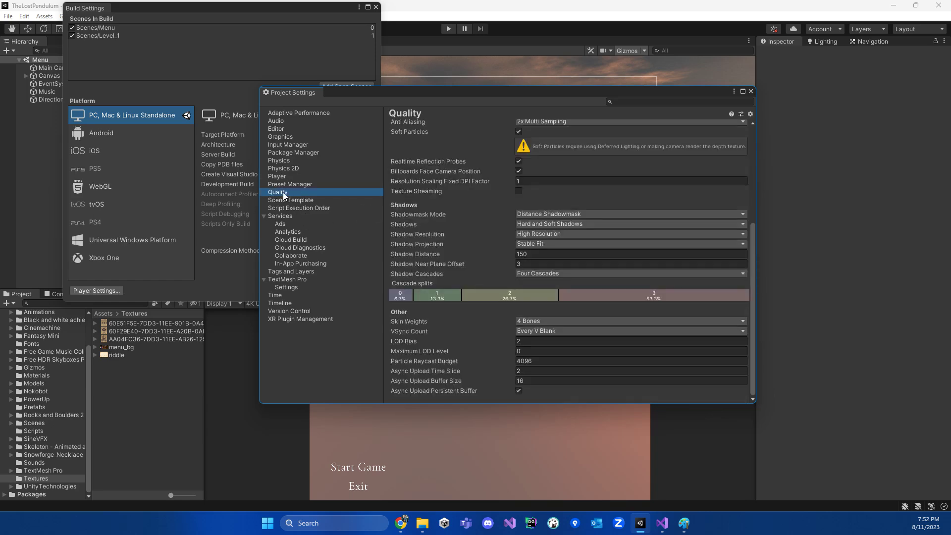
scroll(582, 238, up, 5)
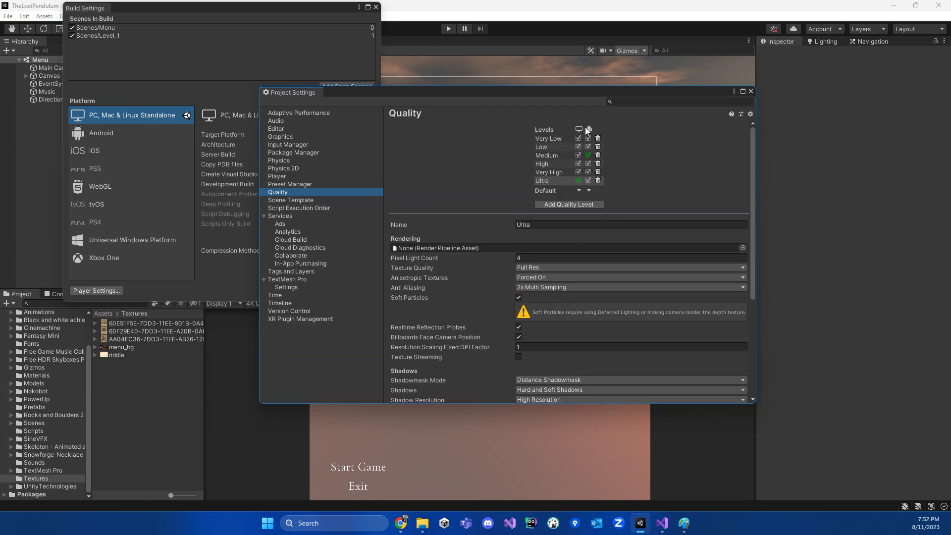
click(559, 180)
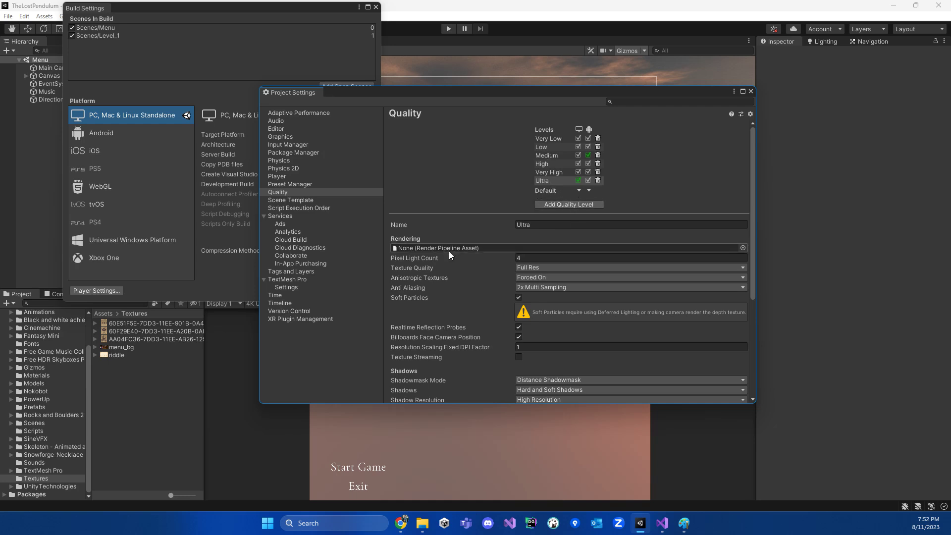
scroll(450, 252, down, 5)
scroll(512, 369, down, 1)
scroll(512, 369, up, 5)
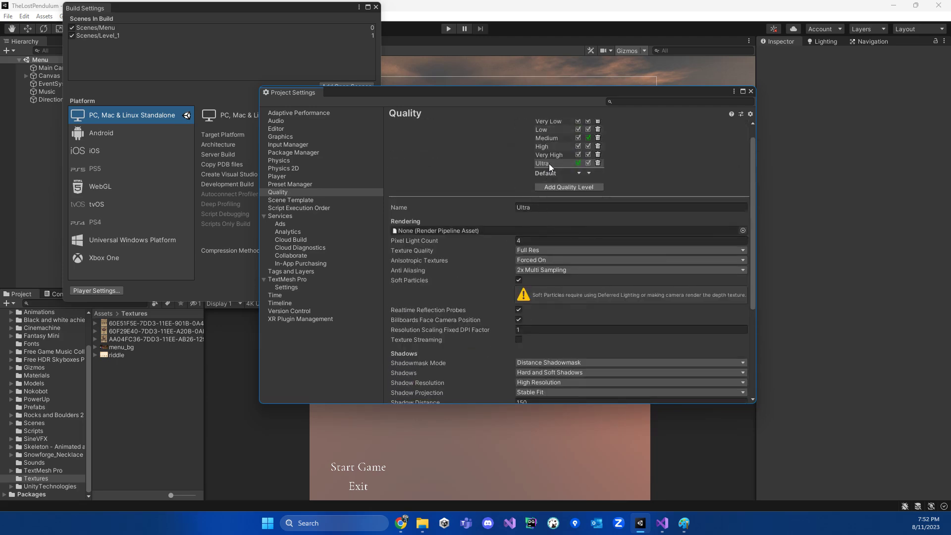
scroll(465, 268, down, 5)
scroll(511, 248, up, 5)
scroll(535, 189, up, 1)
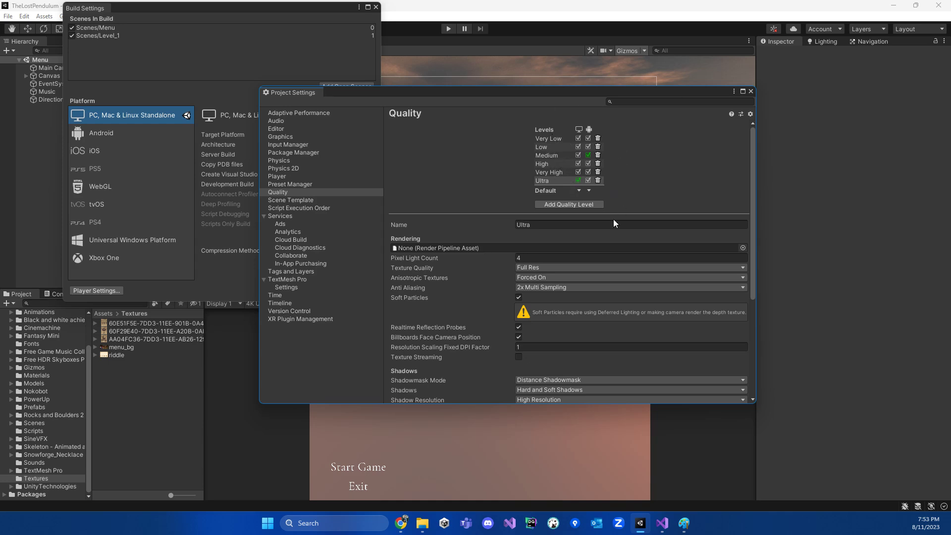
scroll(537, 275, down, 6)
scroll(485, 326, up, 3)
scroll(495, 258, up, 2)
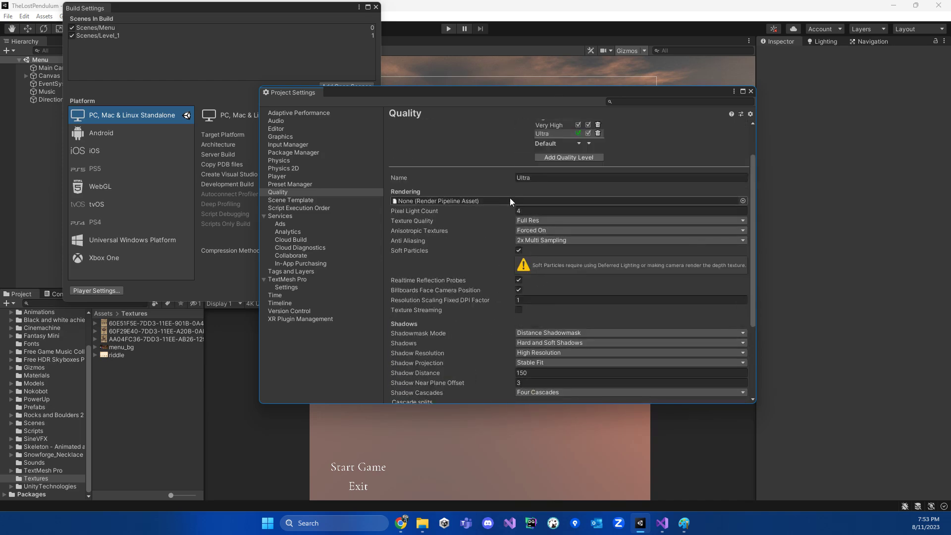
scroll(550, 188, up, 2)
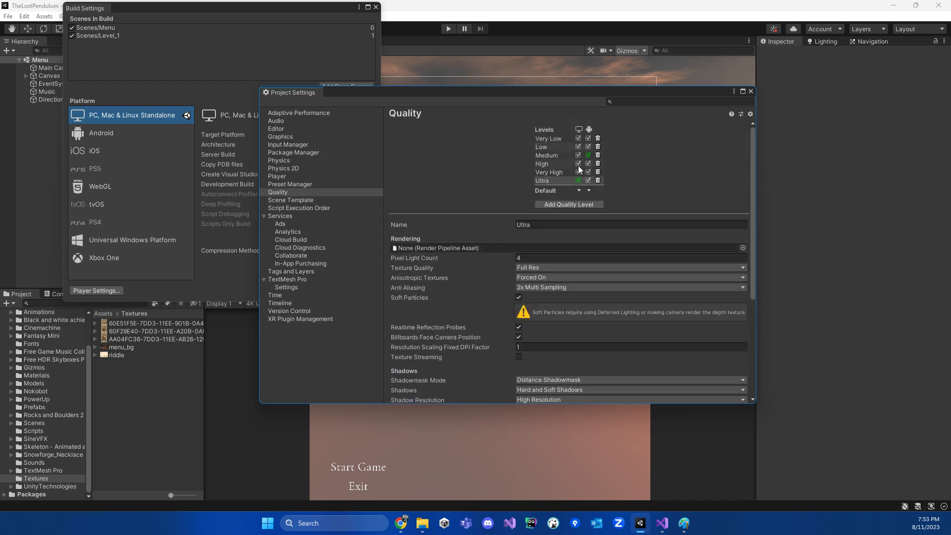
click(579, 190)
click(597, 262)
Look over the Graphics and Adaptive Performance project settings and close Project Settings
click(292, 137)
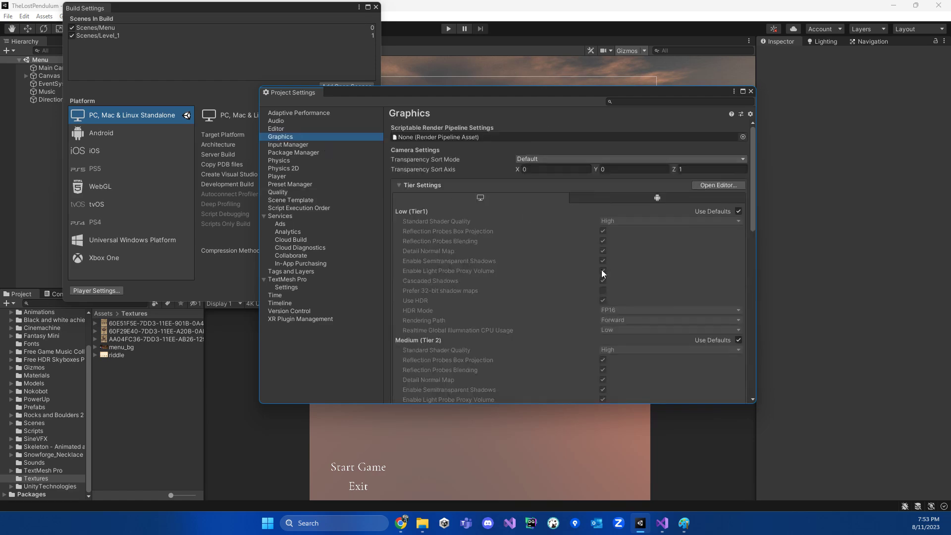
scroll(582, 293, down, 5)
scroll(563, 318, up, 5)
click(319, 114)
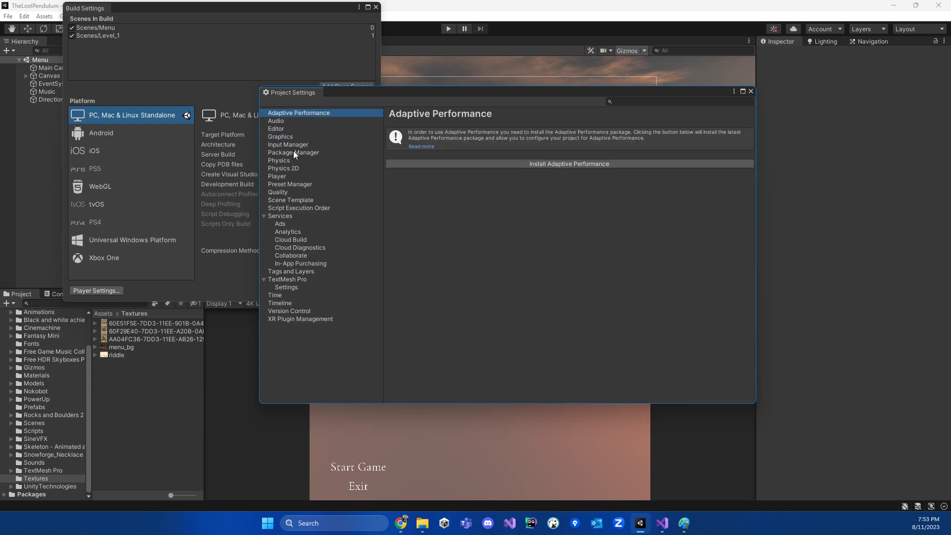
middle_click(290, 92)
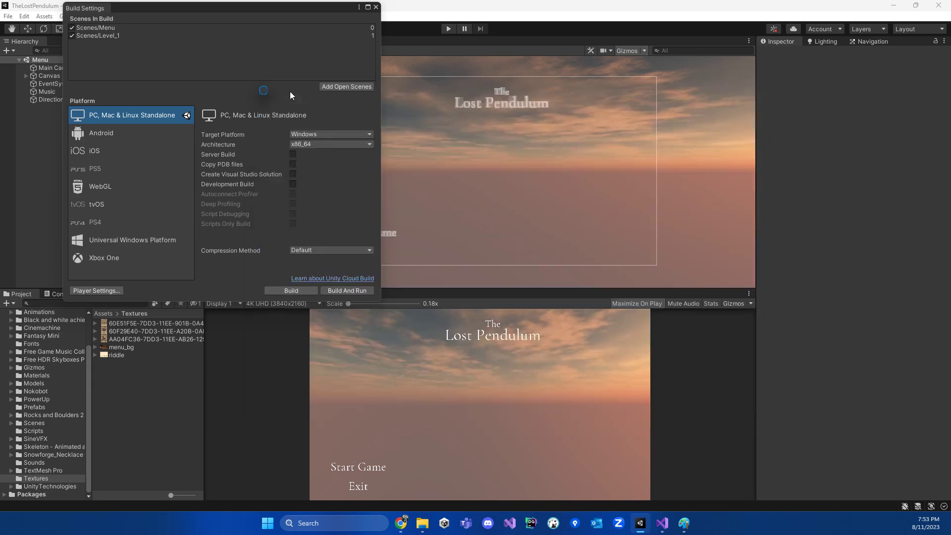
Finish with the Build Settings window and close it
click(292, 290)
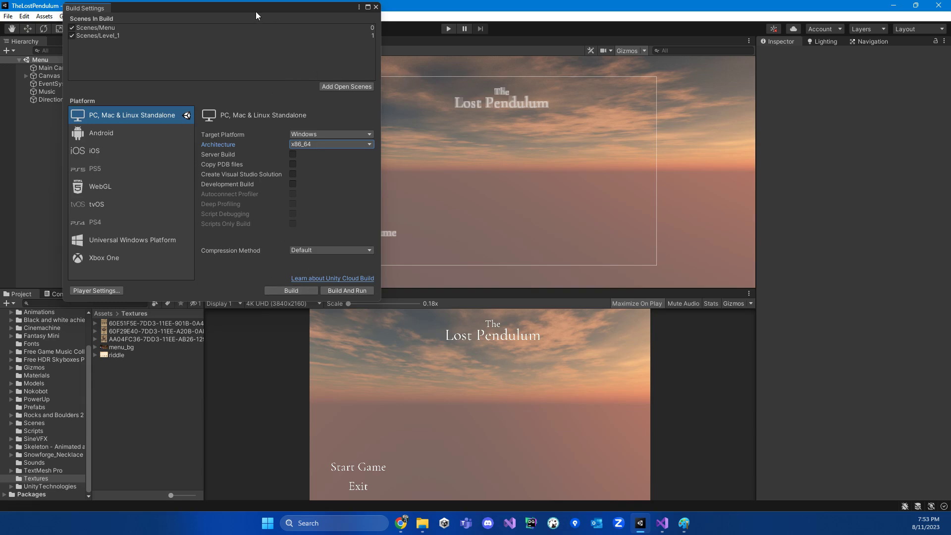
drag(253, 11, 512, 76)
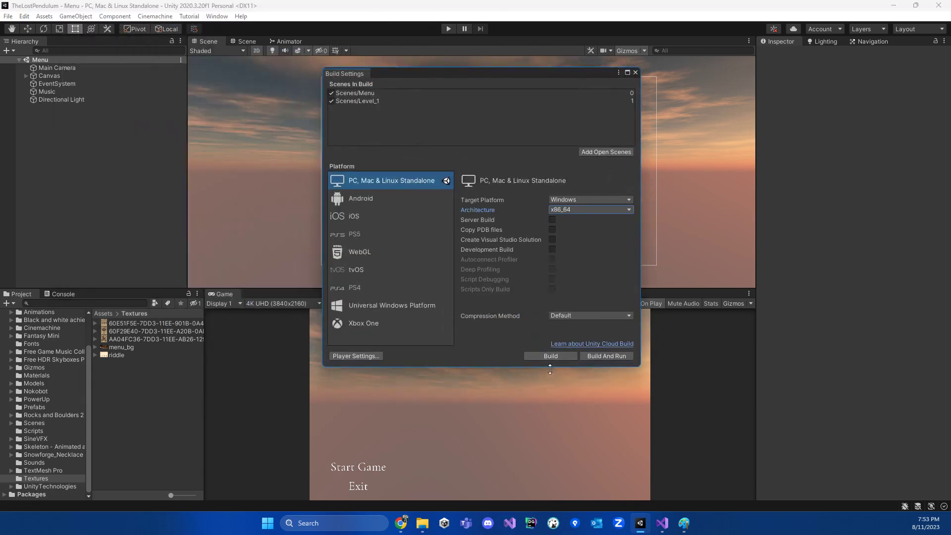
click(635, 73)
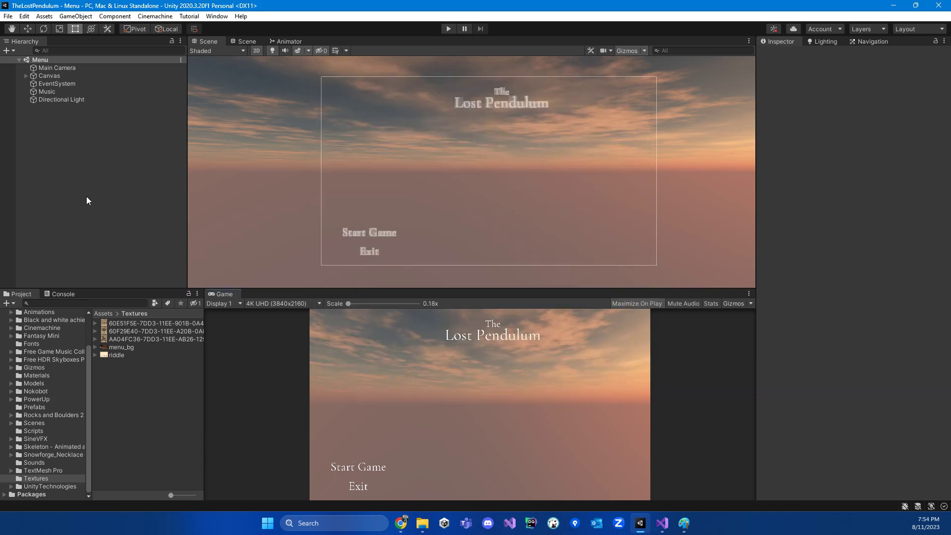